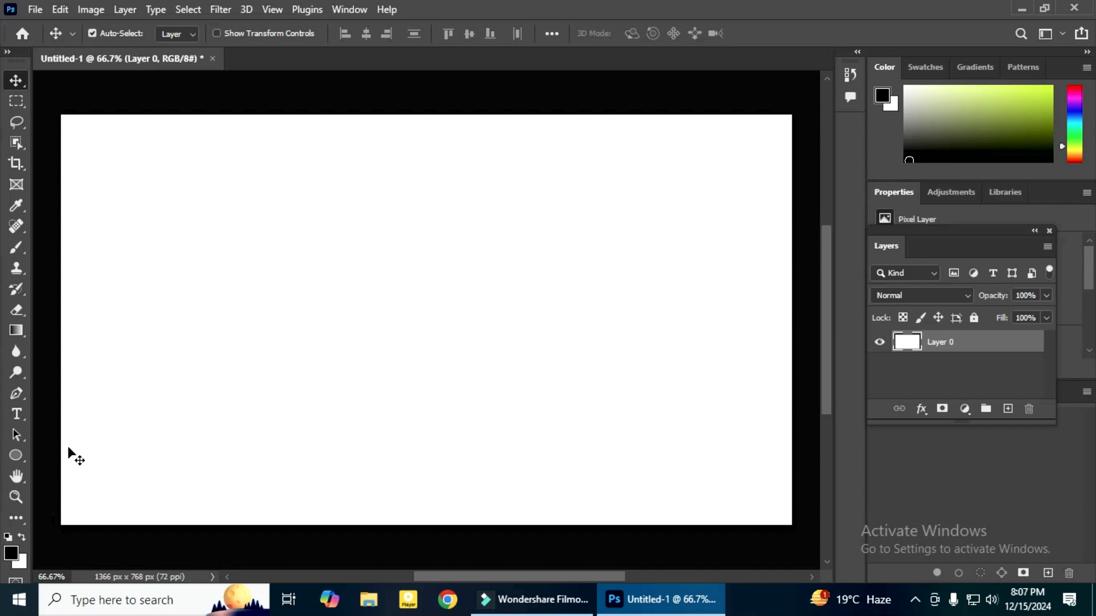
# Draw a black rectangle about 178 × 133 px near the canvas's upper-left corner and duplicate it into a two-by-two grid
pyautogui.moveTo(24, 453); pyautogui.dragTo(67, 456)
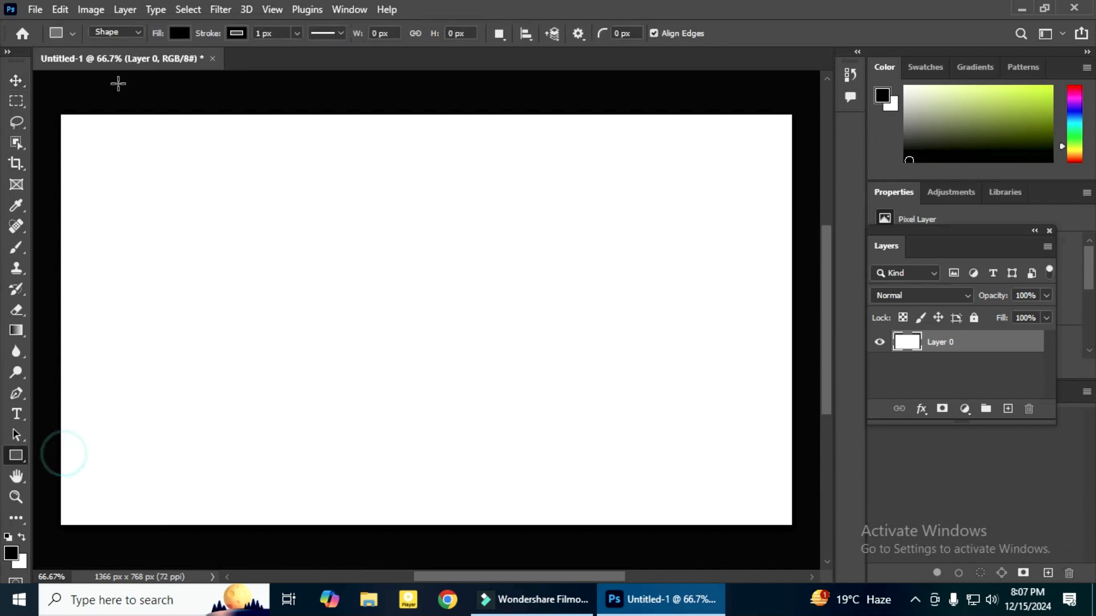
pyautogui.moveTo(96, 153); pyautogui.dragTo(190, 223)
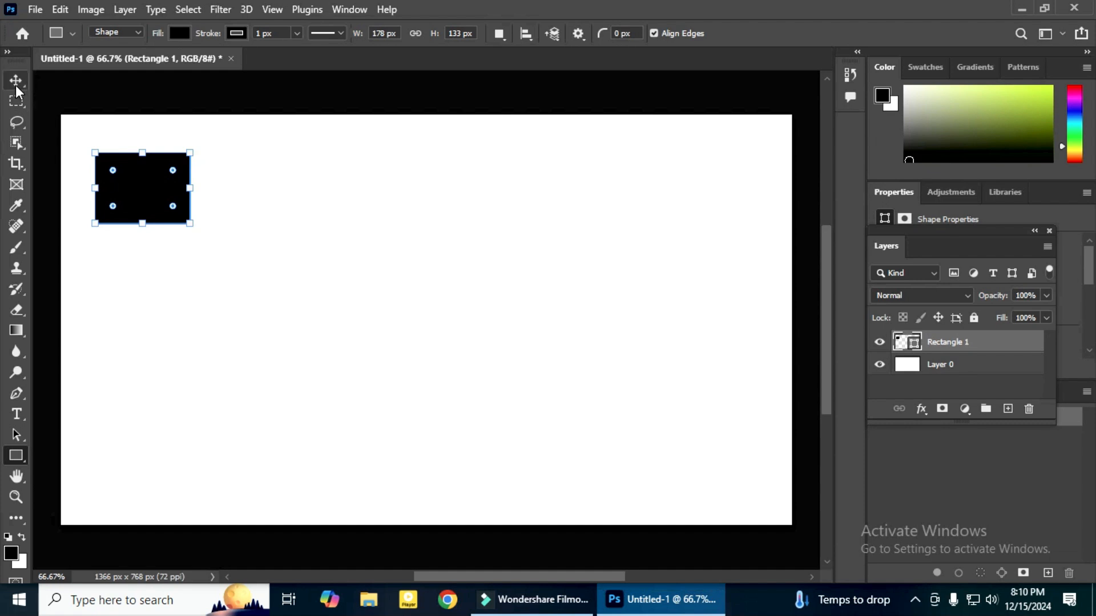
pyautogui.click(17, 82)
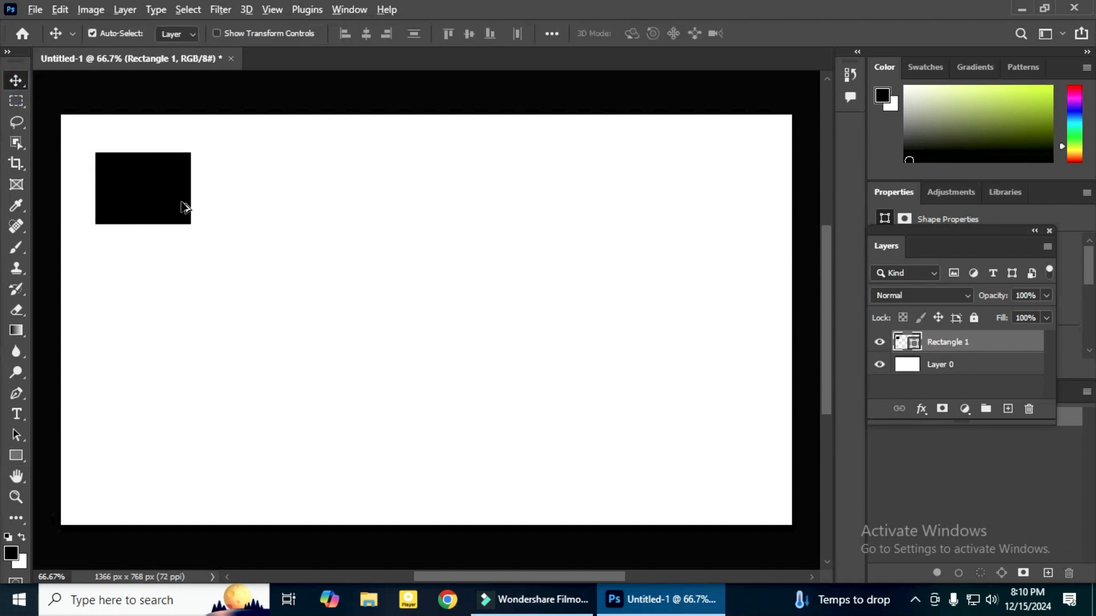
pyautogui.moveTo(160, 195); pyautogui.dragTo(259, 271)
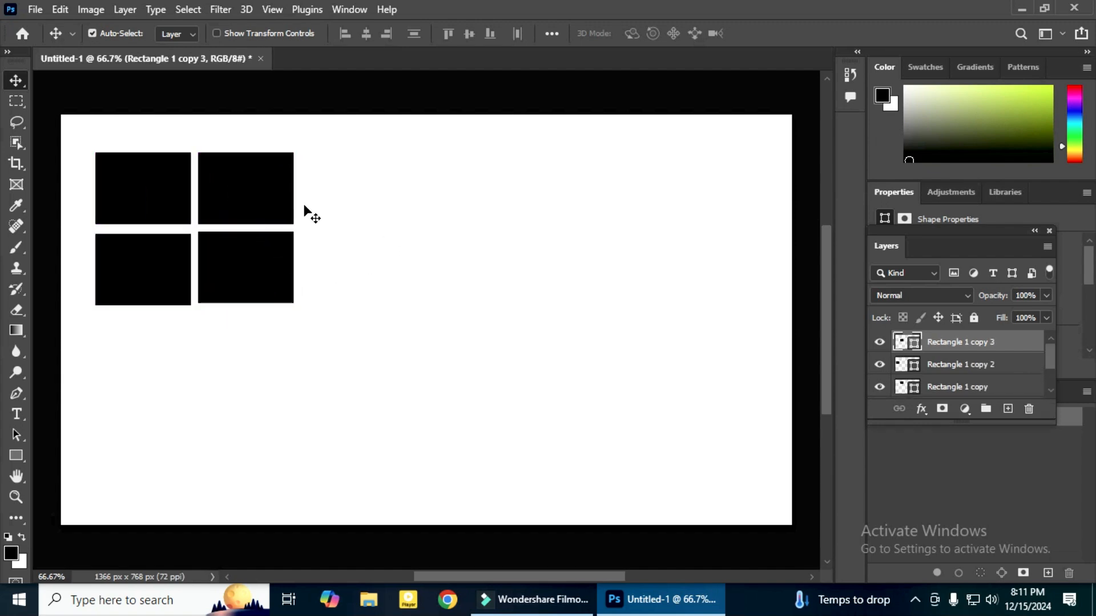
pyautogui.scroll(-2, 955, 349)
pyautogui.scroll(2, 955, 350)
pyautogui.scroll(-2, 978, 365)
pyautogui.scroll(2, 978, 363)
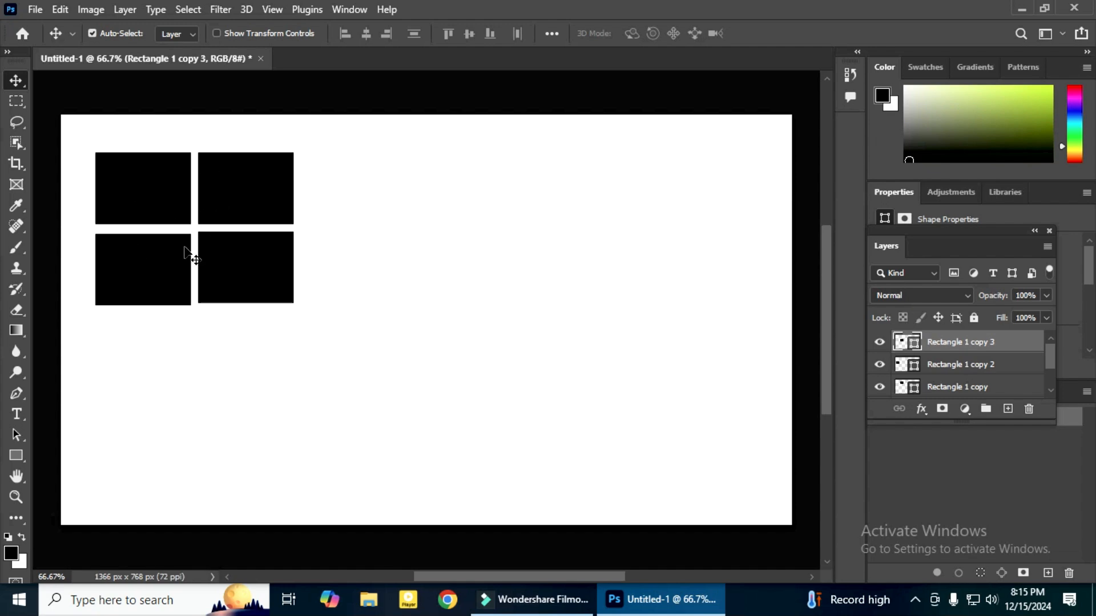
# Set the Path Selection Tool to All Layers, select the four rectangles and place a copy of the grid beside the original
pyautogui.click(13, 438)
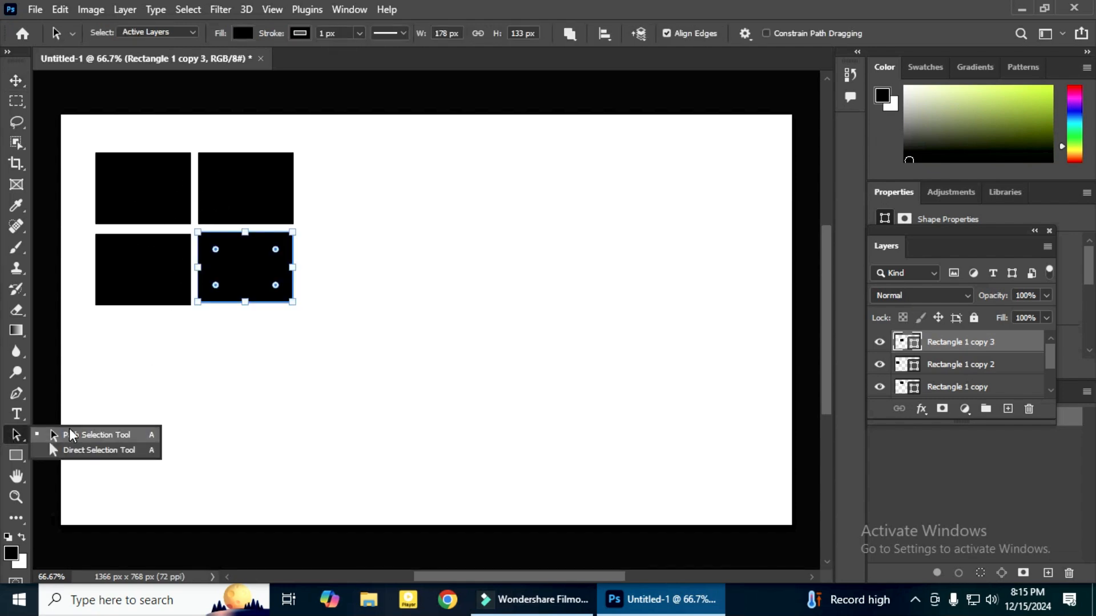
pyautogui.click(85, 436)
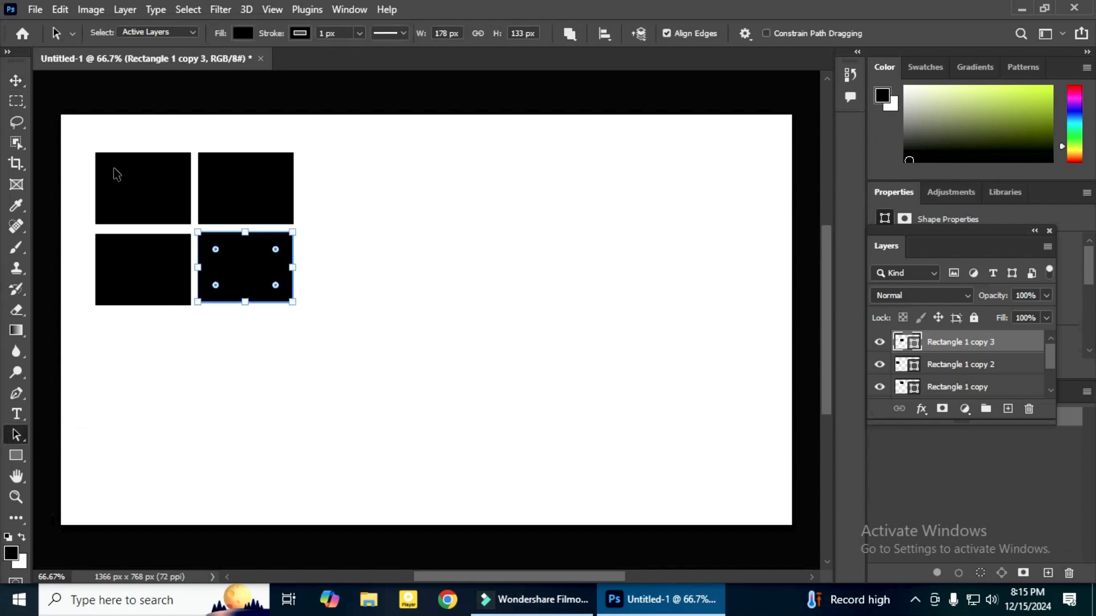
pyautogui.click(143, 32)
pyautogui.click(160, 59)
pyautogui.moveTo(75, 139); pyautogui.dragTo(331, 318)
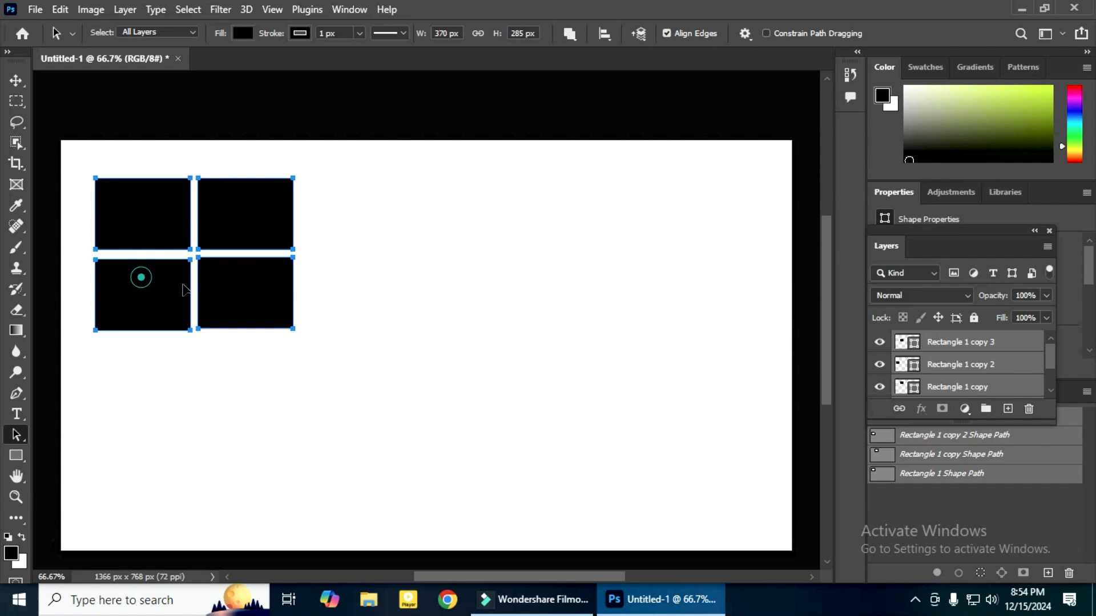
pyautogui.moveTo(142, 278); pyautogui.dragTo(394, 291)
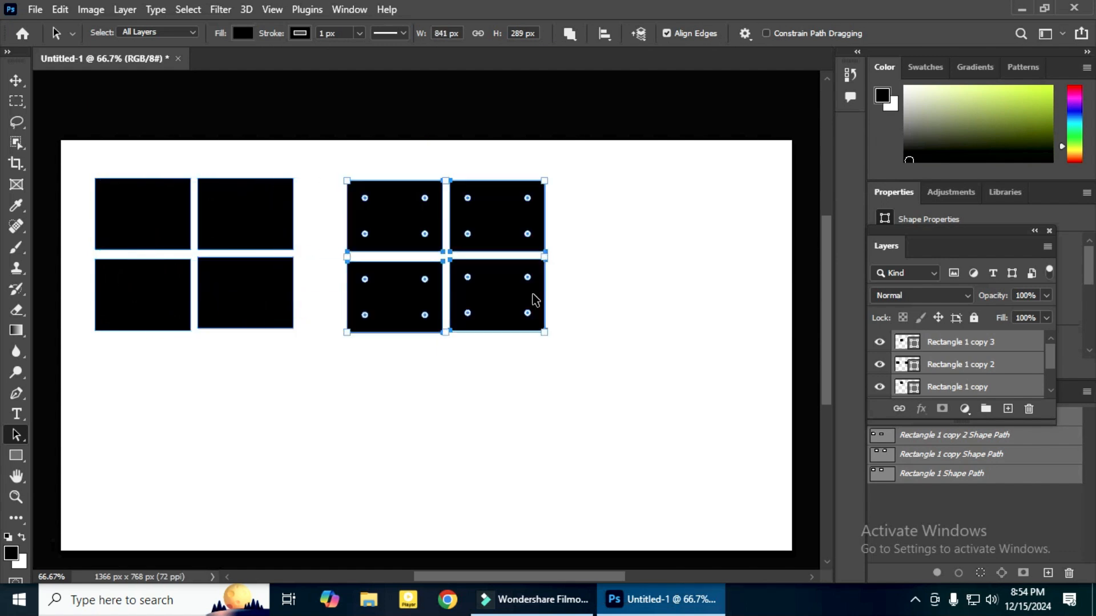
pyautogui.click(585, 273)
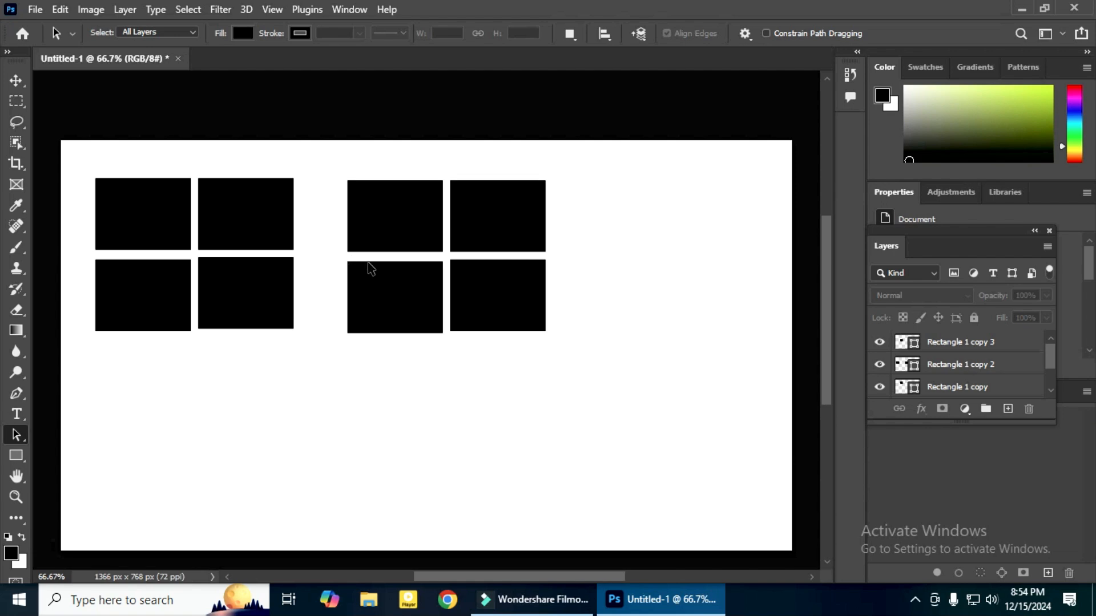
# Select the rectangles of both grids, merge their layers into one and toggle the merged layer's visibility as a check
pyautogui.click(16, 435)
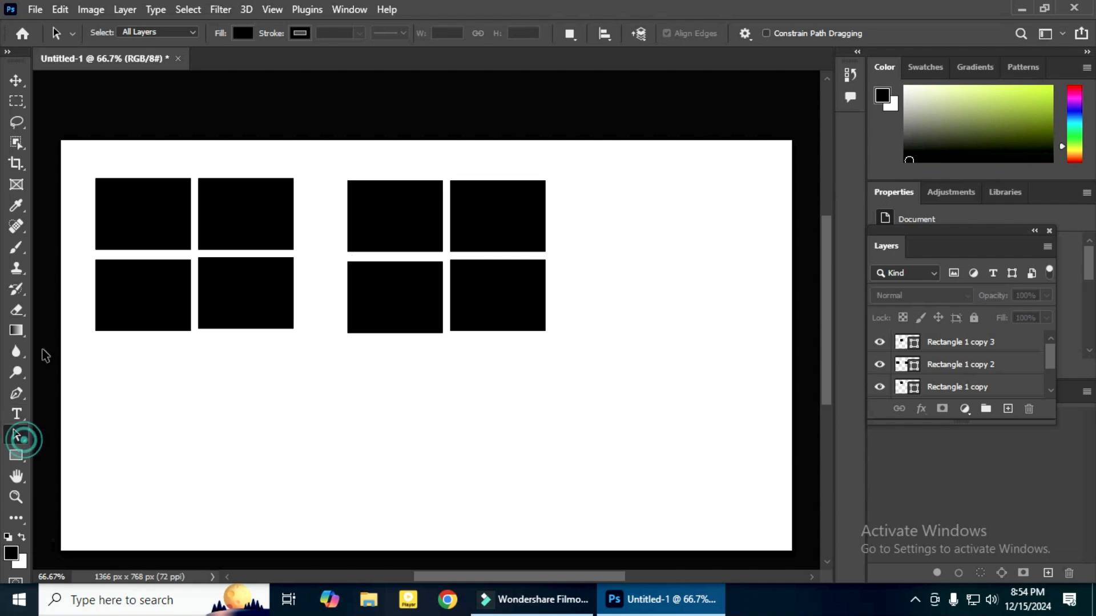
pyautogui.moveTo(83, 173); pyautogui.dragTo(648, 350)
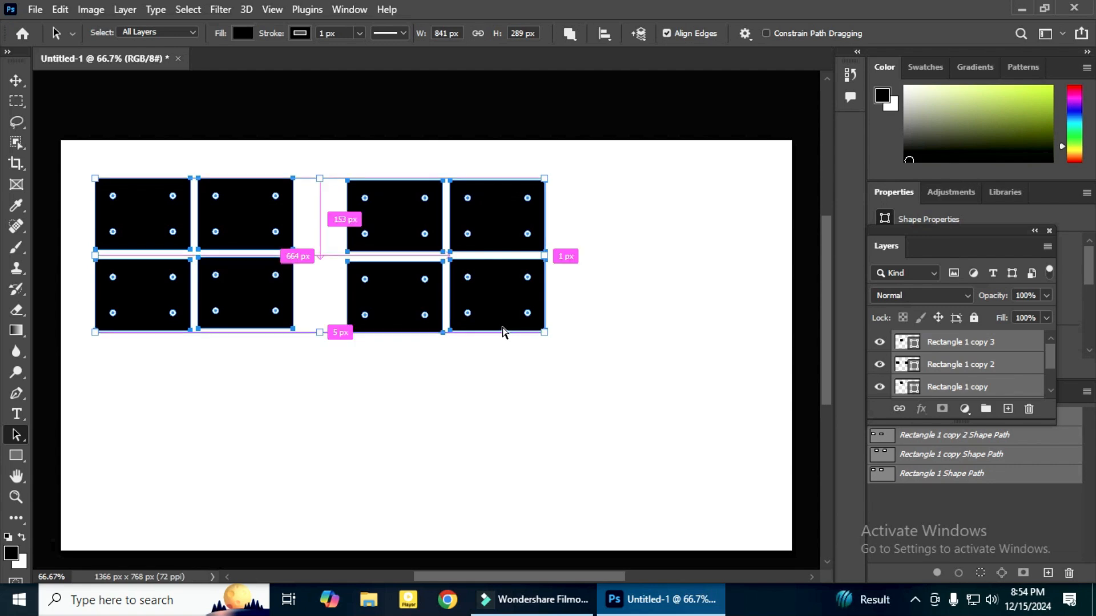
pyautogui.hotkey('ctrl', 'e')
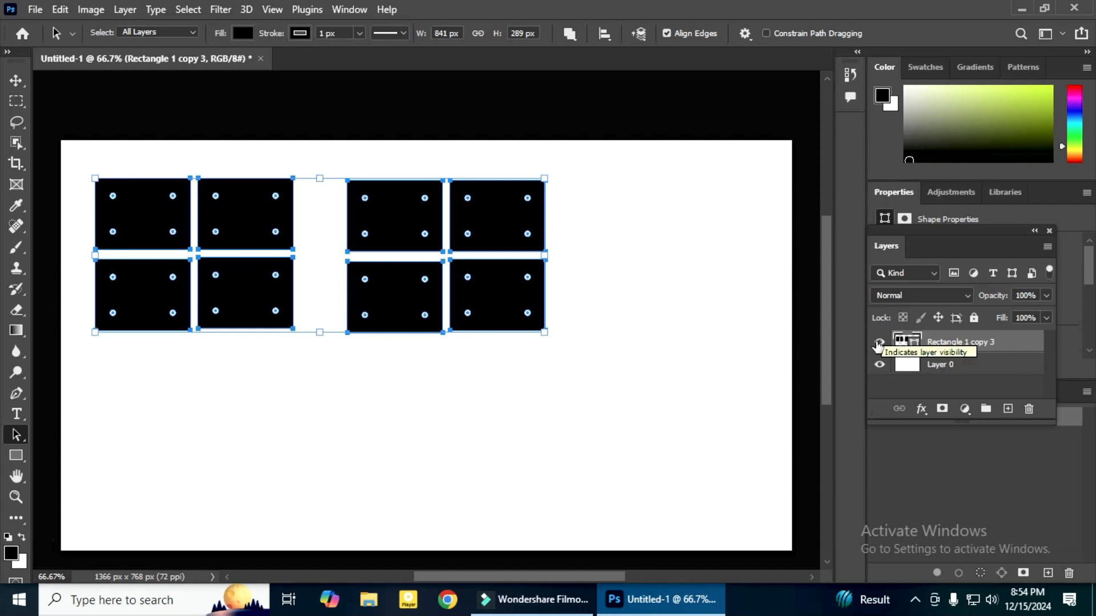
pyautogui.click(878, 343)
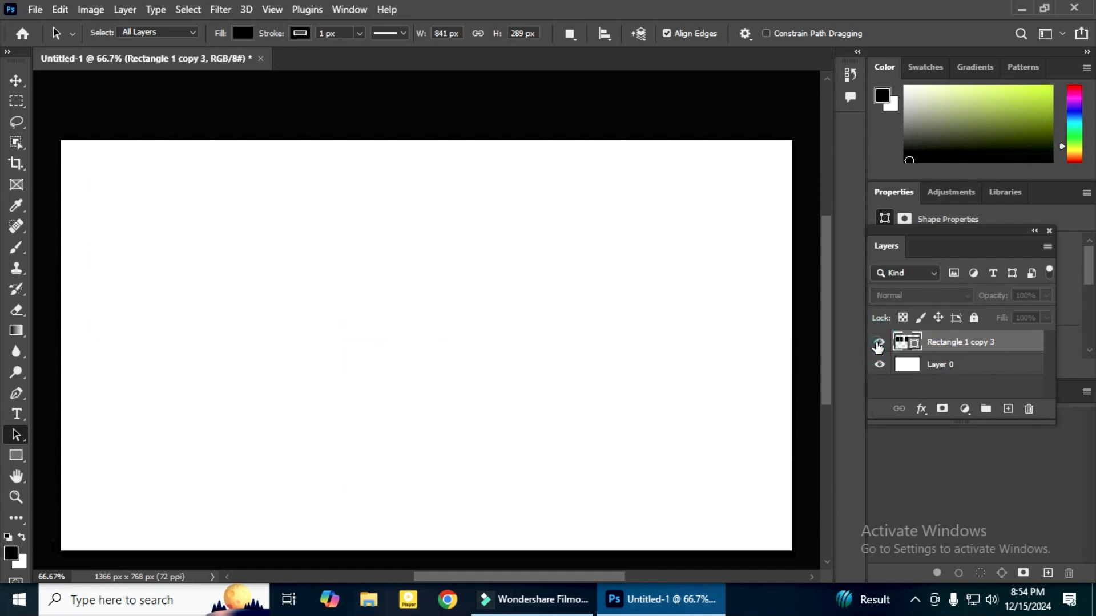
pyautogui.click(878, 344)
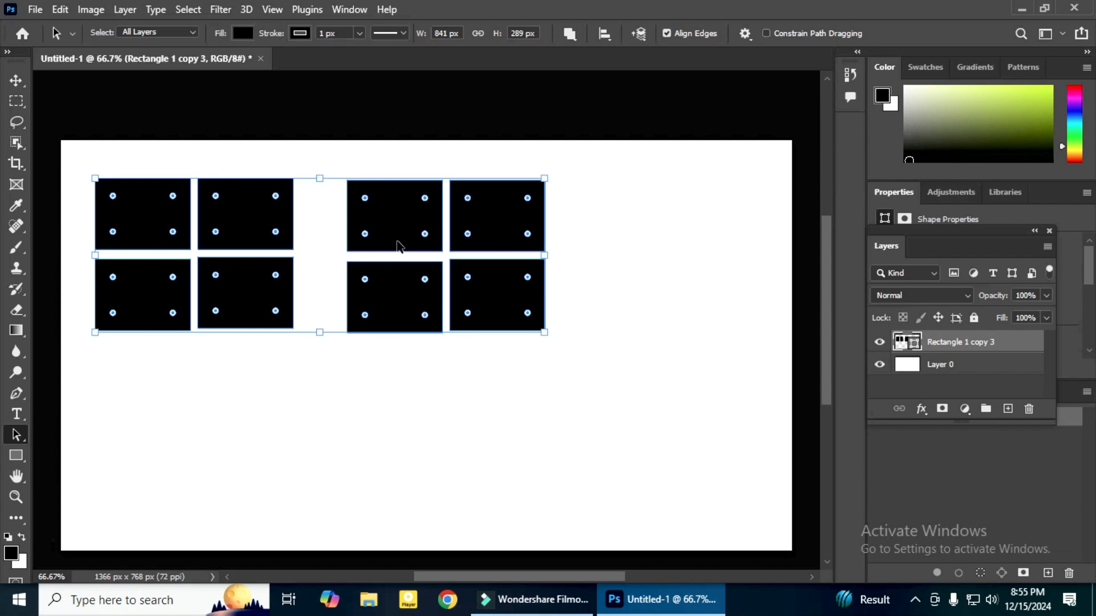
# Undo the merge of the rectangle layers and restore it
pyautogui.press('ctrl')
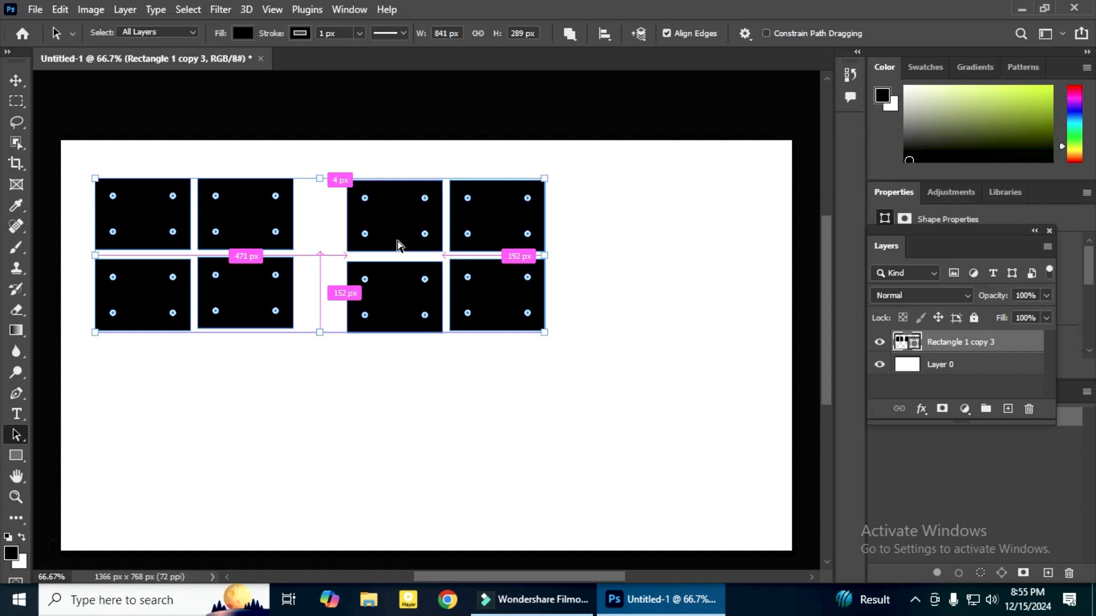
pyautogui.hotkey('ctrl', 'z')
pyautogui.hotkey('ctrl', 'z')
pyautogui.hotkey('ctrl', 'z')
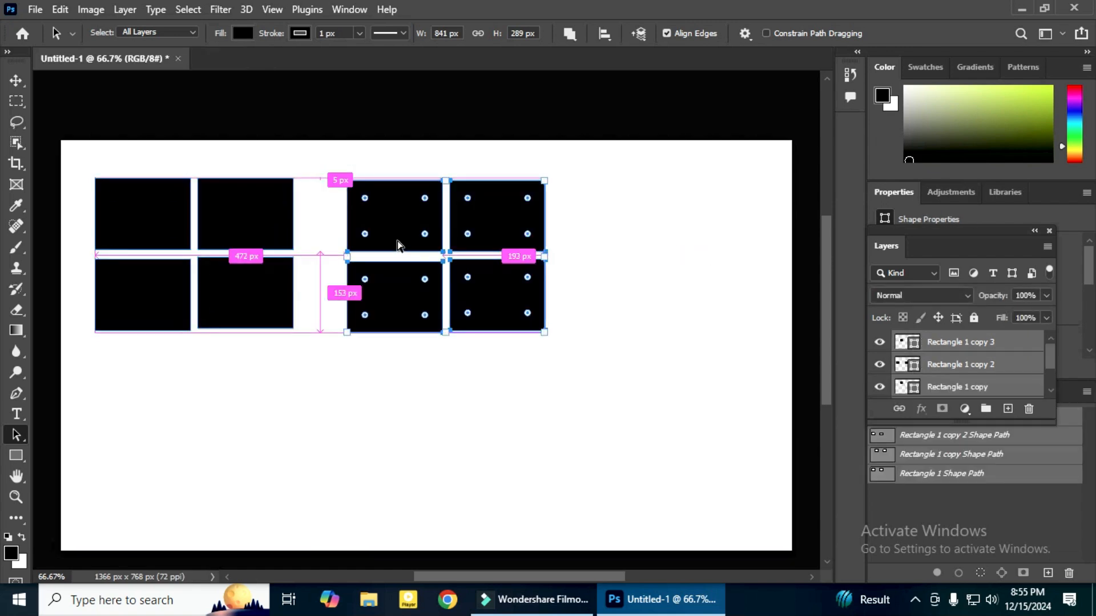
pyautogui.hotkey('ctrl', 'z')
pyautogui.press('z')
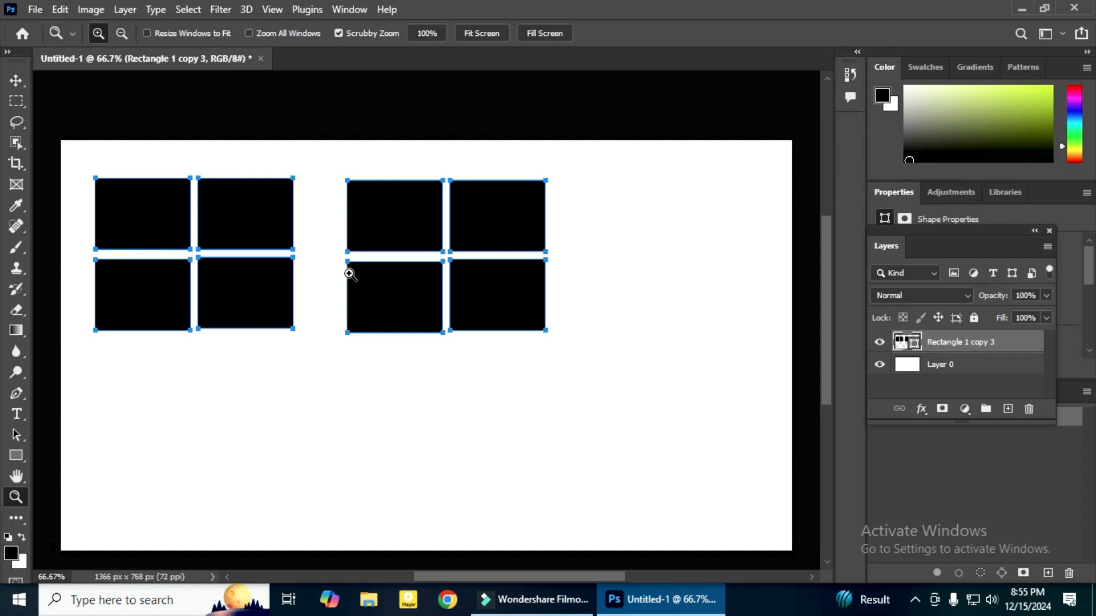
pyautogui.press('Return')
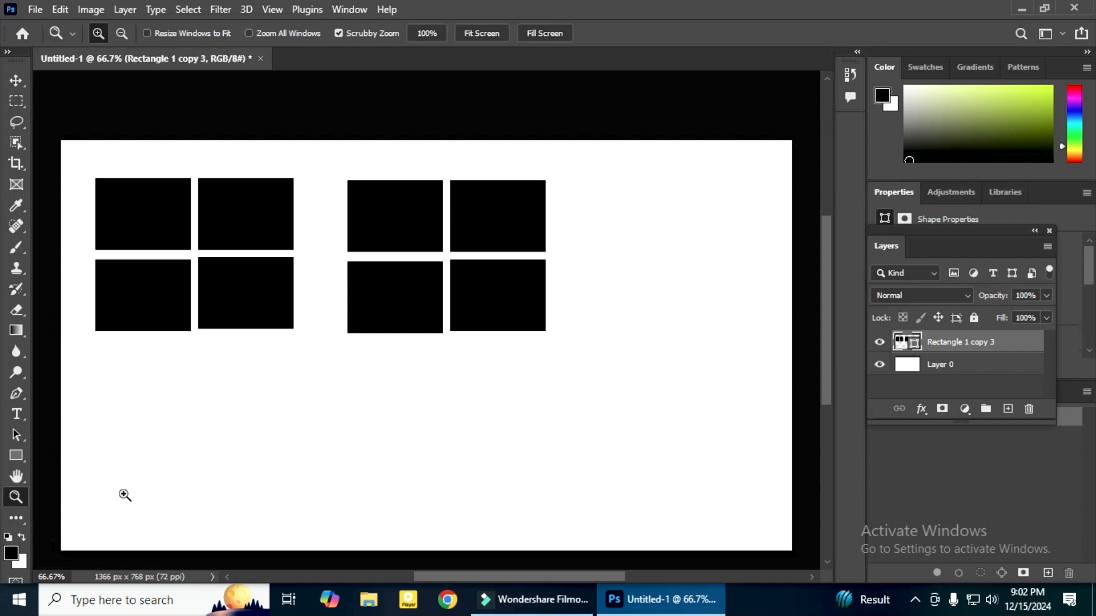
# Draw three ellipses in a row below the grids, about 225 × 260 px, 334 × 269 px and 251 × 255 px
pyautogui.click(16, 454)
pyautogui.click(84, 471)
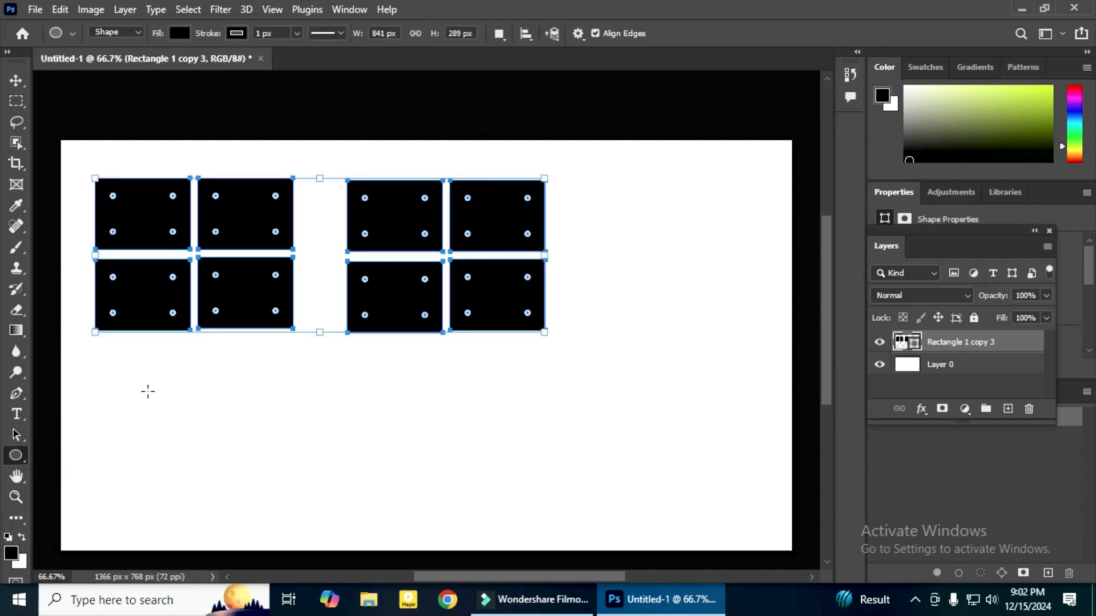
pyautogui.moveTo(110, 360); pyautogui.dragTo(230, 498)
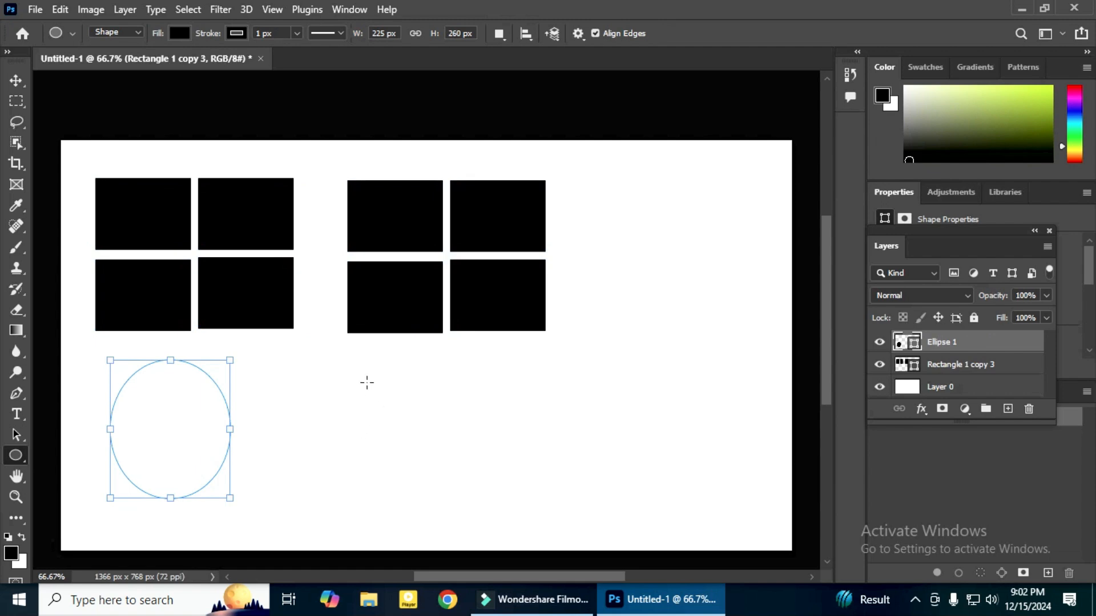
pyautogui.moveTo(363, 373); pyautogui.dragTo(542, 515)
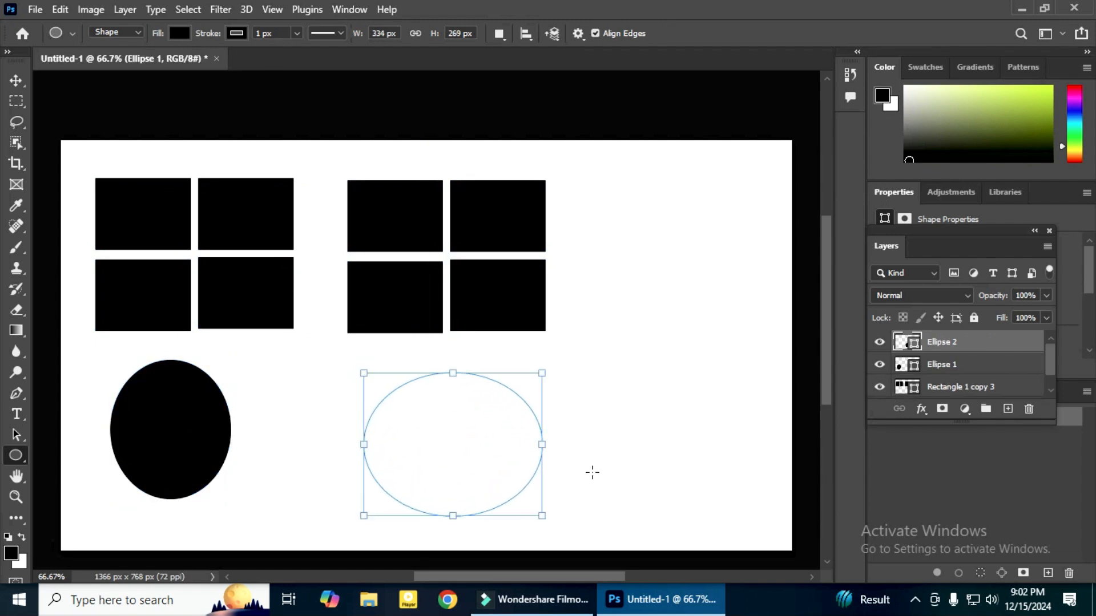
pyautogui.moveTo(621, 381); pyautogui.dragTo(755, 515)
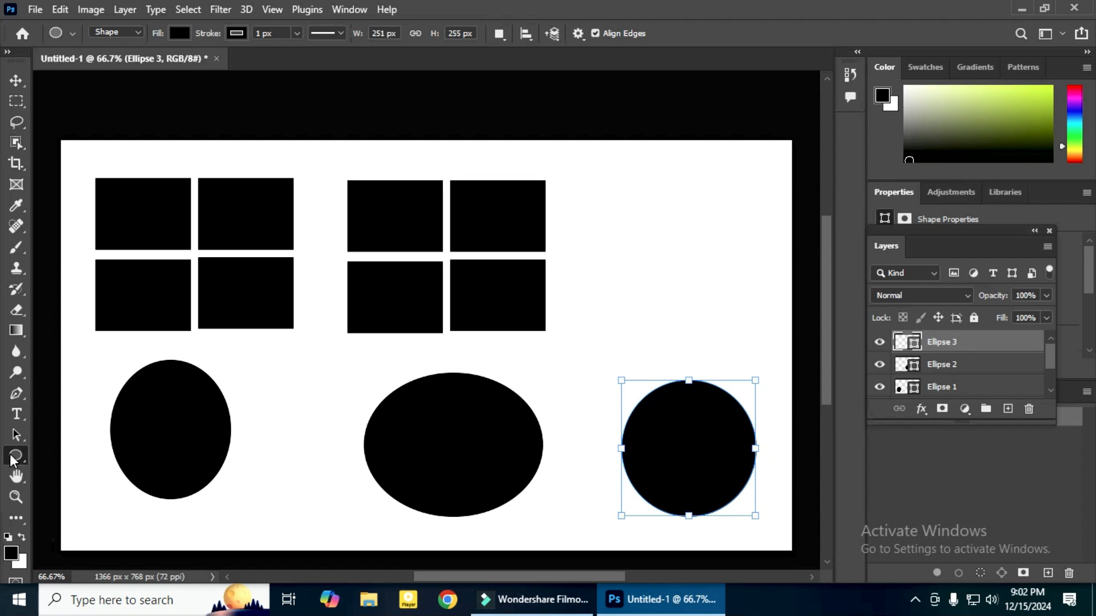
# Select the second rectangle grid together with the middle ellipse using Path Selection and link their layers
pyautogui.moveTo(14, 433); pyautogui.dragTo(74, 434)
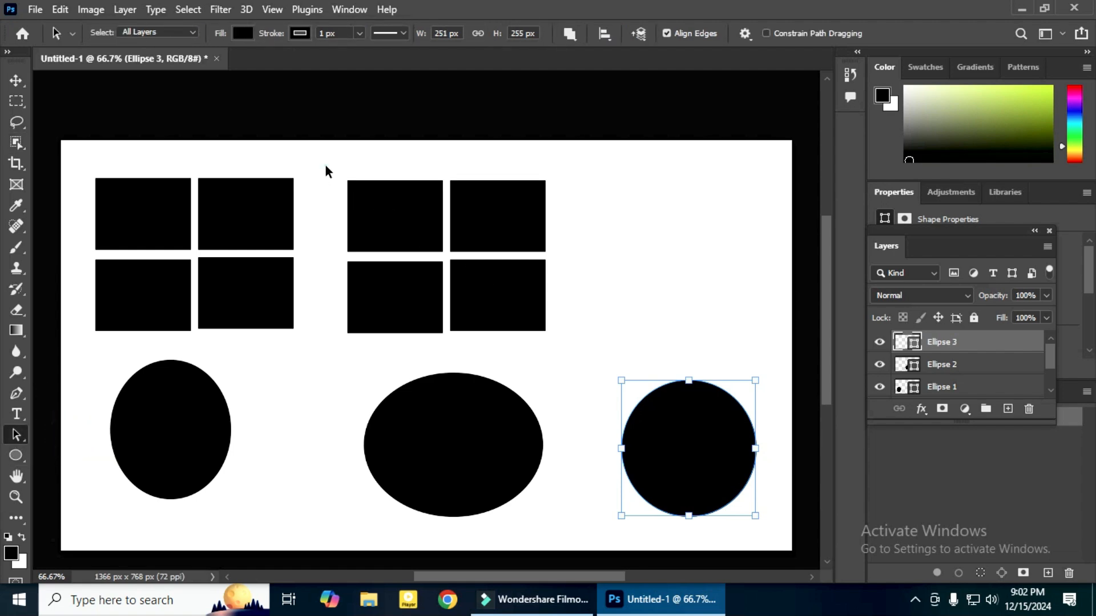
pyautogui.moveTo(325, 166); pyautogui.dragTo(565, 520)
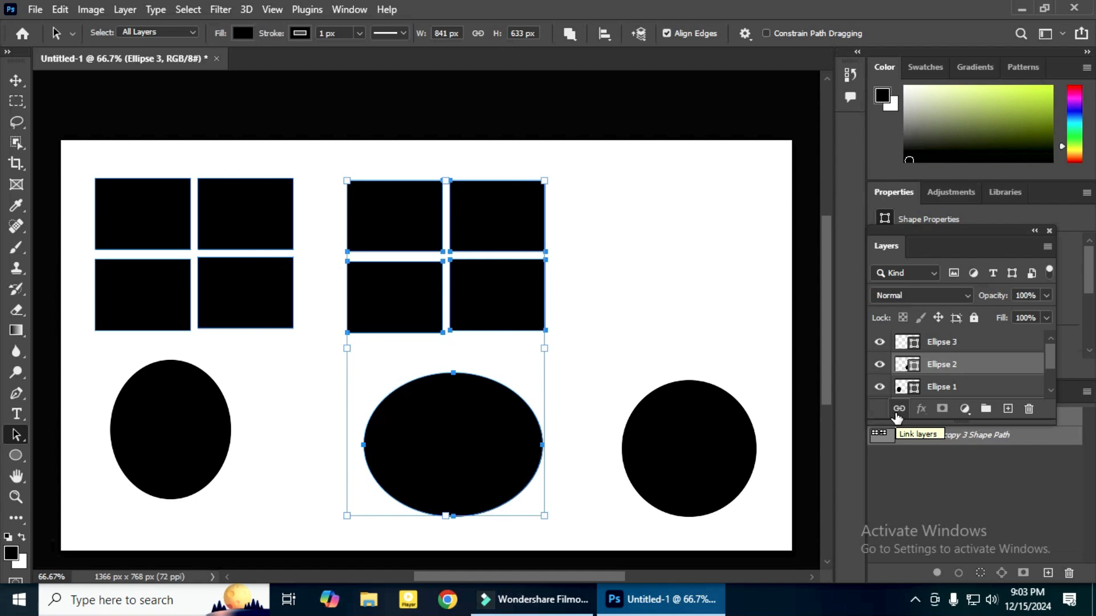
pyautogui.click(667, 225)
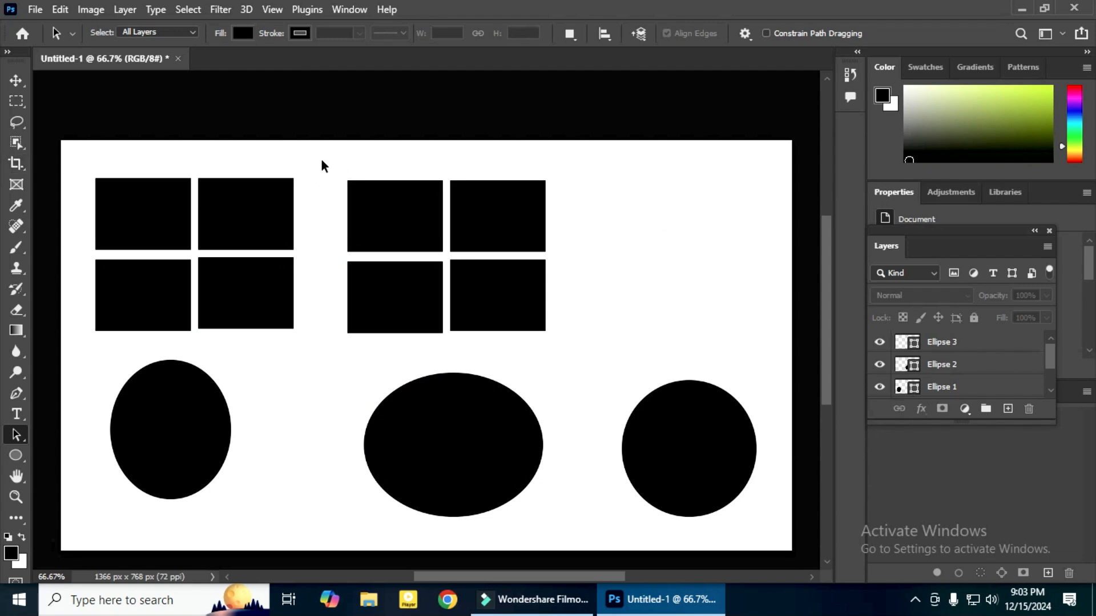
pyautogui.moveTo(321, 160); pyautogui.dragTo(549, 524)
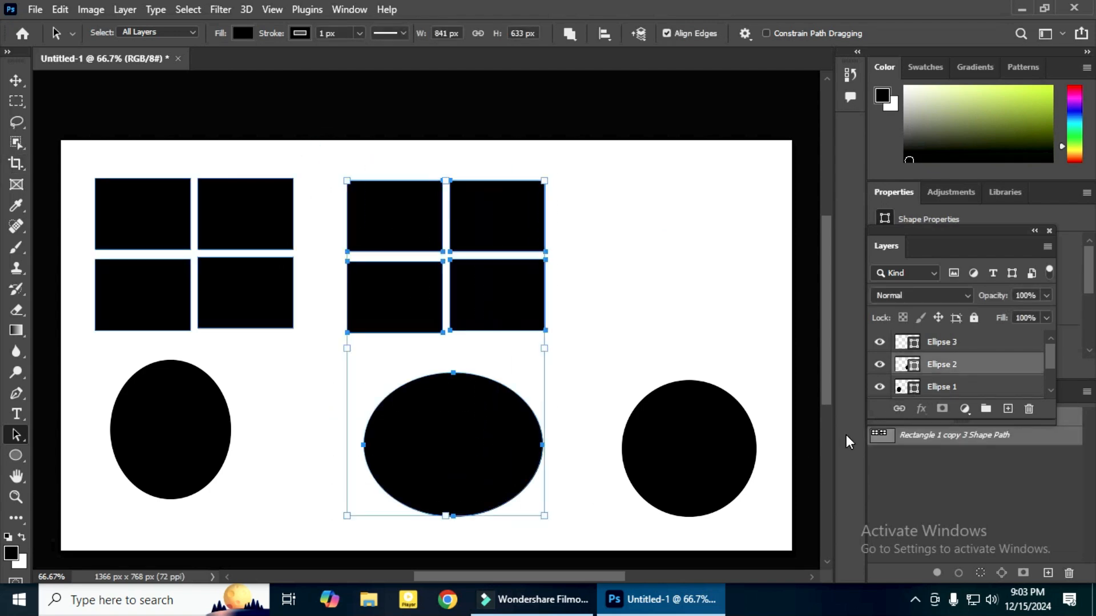
pyautogui.click(899, 410)
pyautogui.moveTo(1050, 360); pyautogui.dragTo(1048, 380)
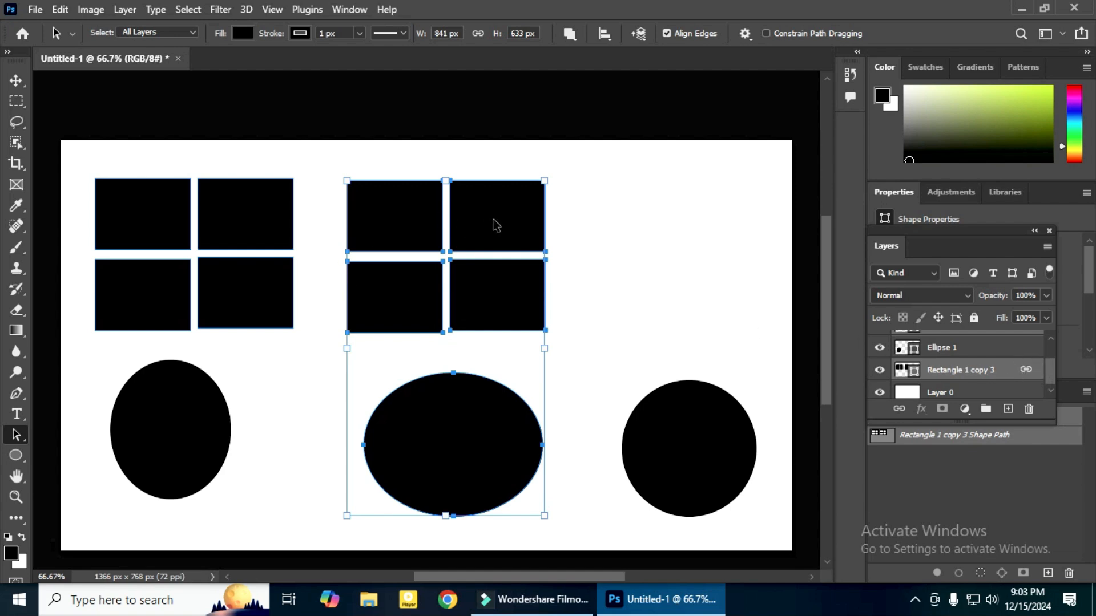
# Shift the second grid and middle ellipse right and up with Path Selection, and reposition the linked layers leftward with the Move tool
pyautogui.moveTo(495, 225); pyautogui.dragTo(621, 198)
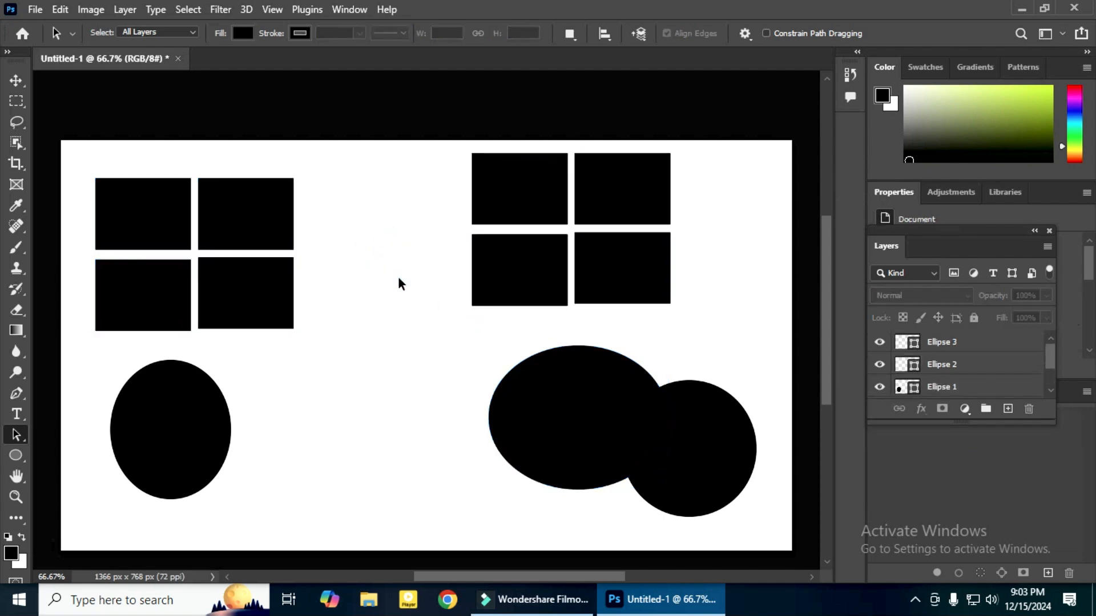
pyautogui.press('v')
pyautogui.click(565, 385)
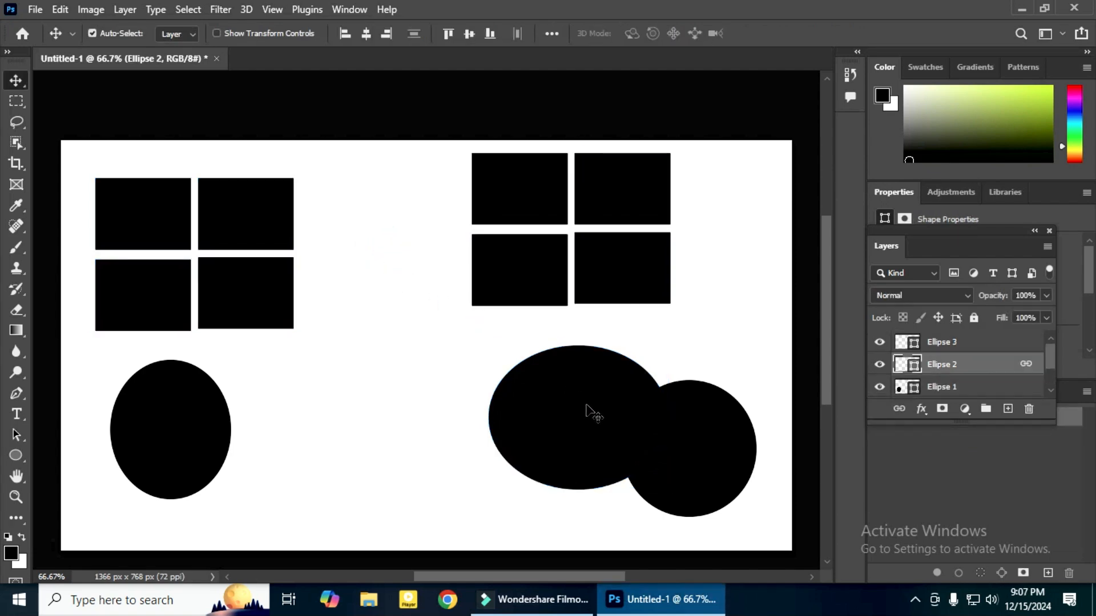
pyautogui.moveTo(588, 416); pyautogui.dragTo(523, 382)
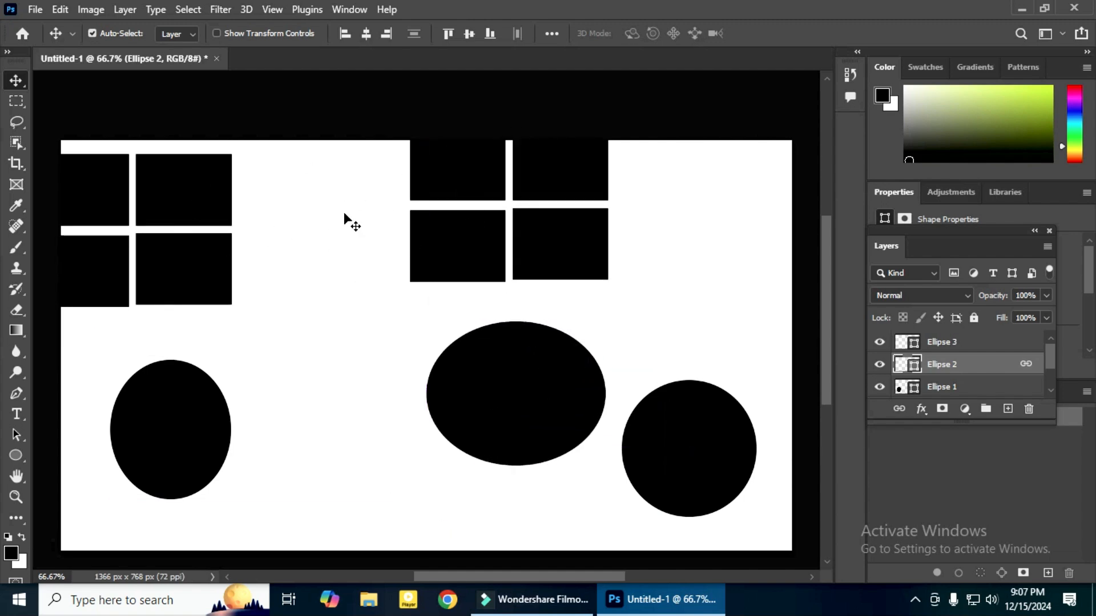
pyautogui.moveTo(509, 402); pyautogui.dragTo(489, 423)
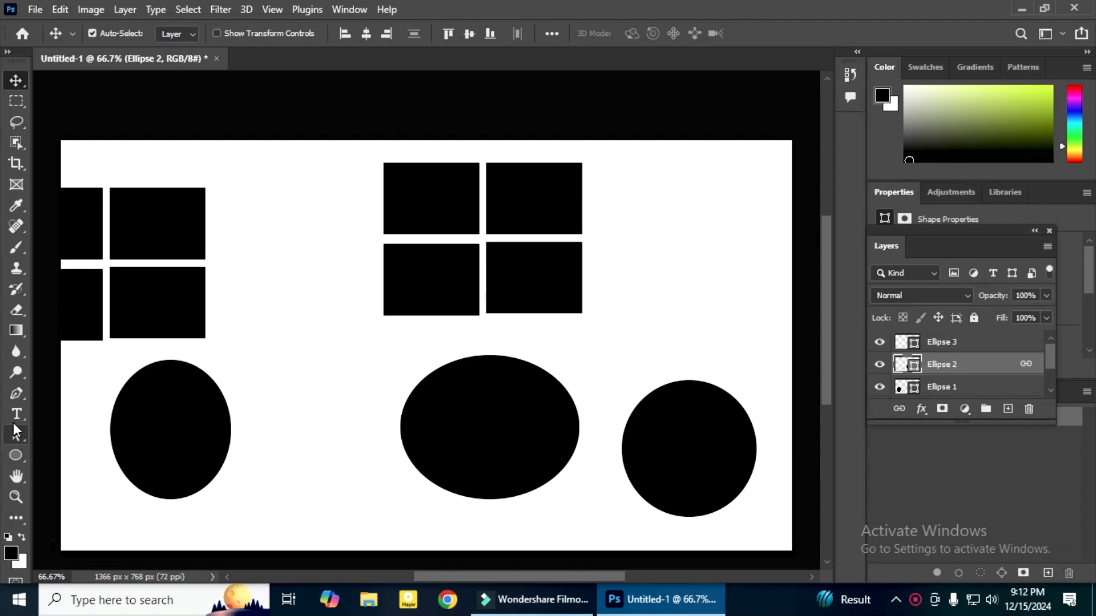
# Select all the rectangles and ellipses on the canvas with the Path Selection Tool and link their layers
pyautogui.click(16, 438)
pyautogui.click(47, 428)
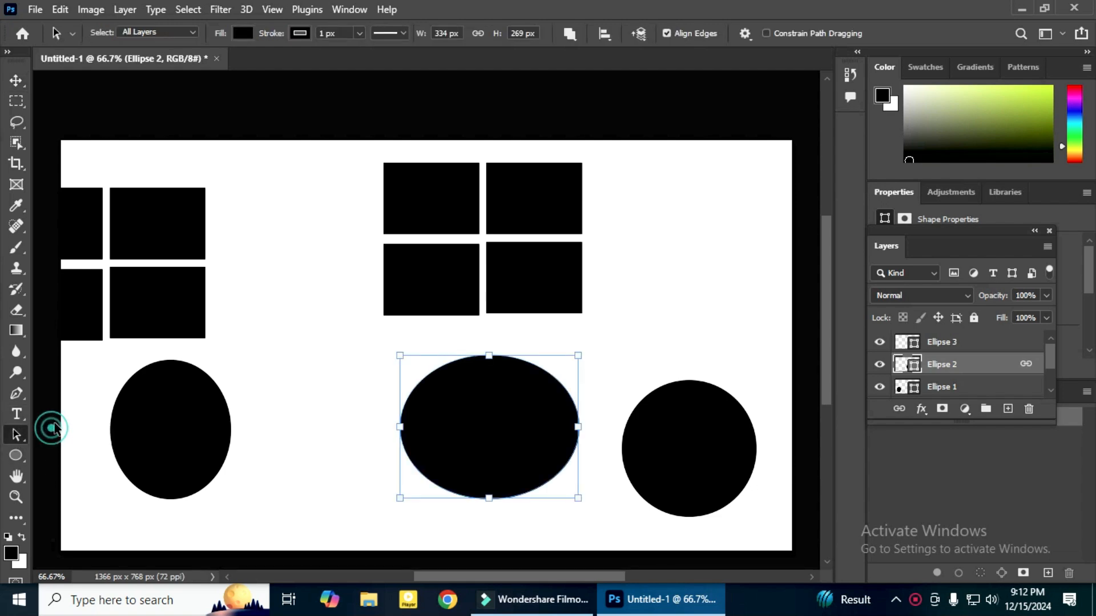
pyautogui.click(79, 156)
pyautogui.moveTo(79, 156); pyautogui.dragTo(736, 505)
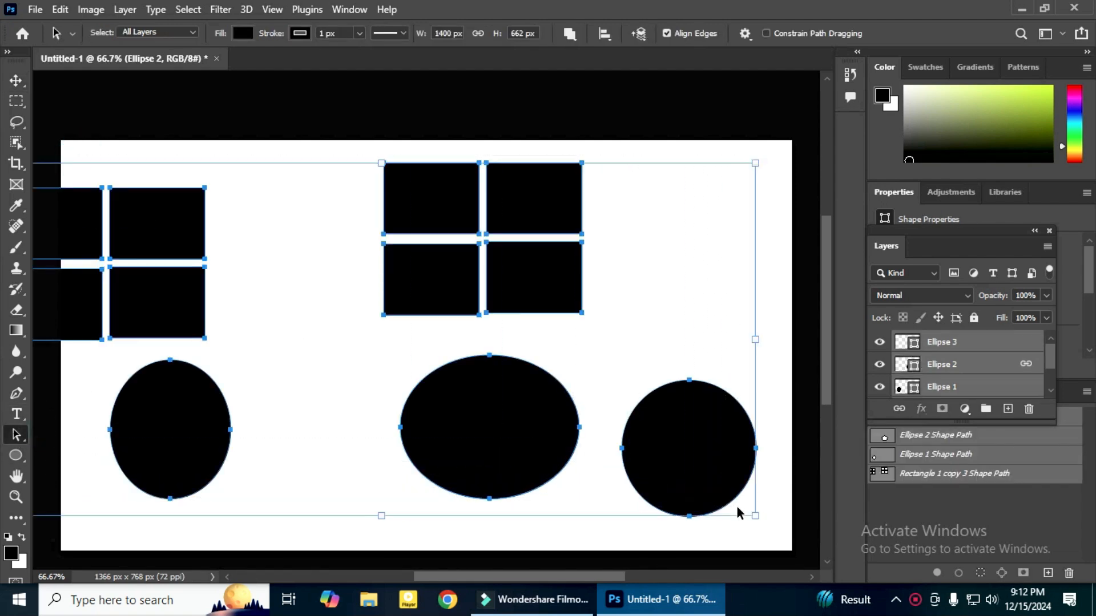
pyautogui.click(899, 409)
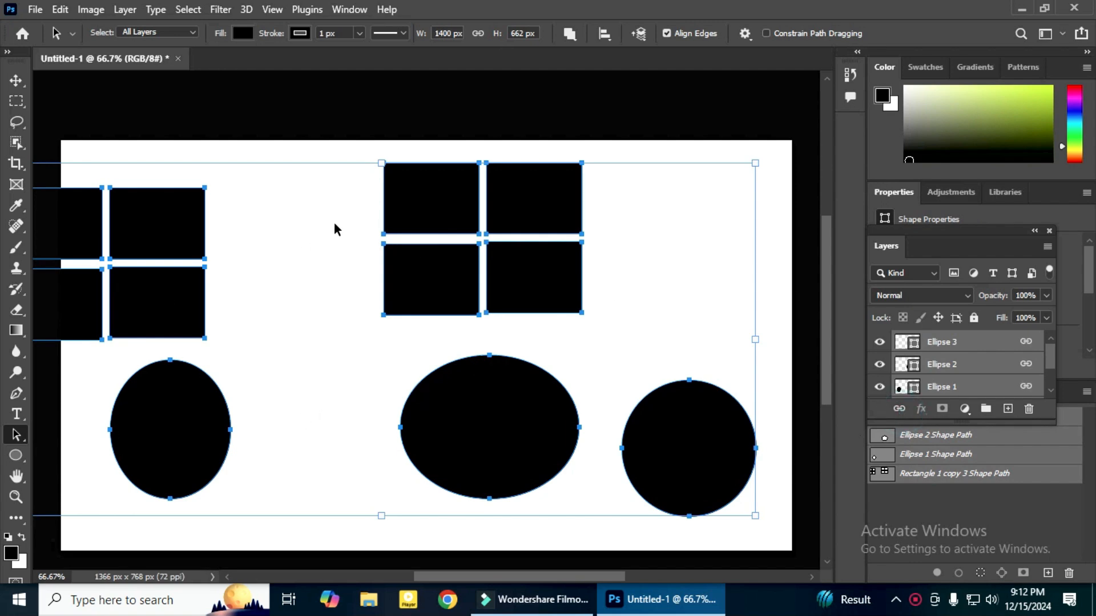
# Move the middle ellipse a little to the left with Path Selection and unlink the Ellipse 2 layer from the other shapes
pyautogui.click(271, 153)
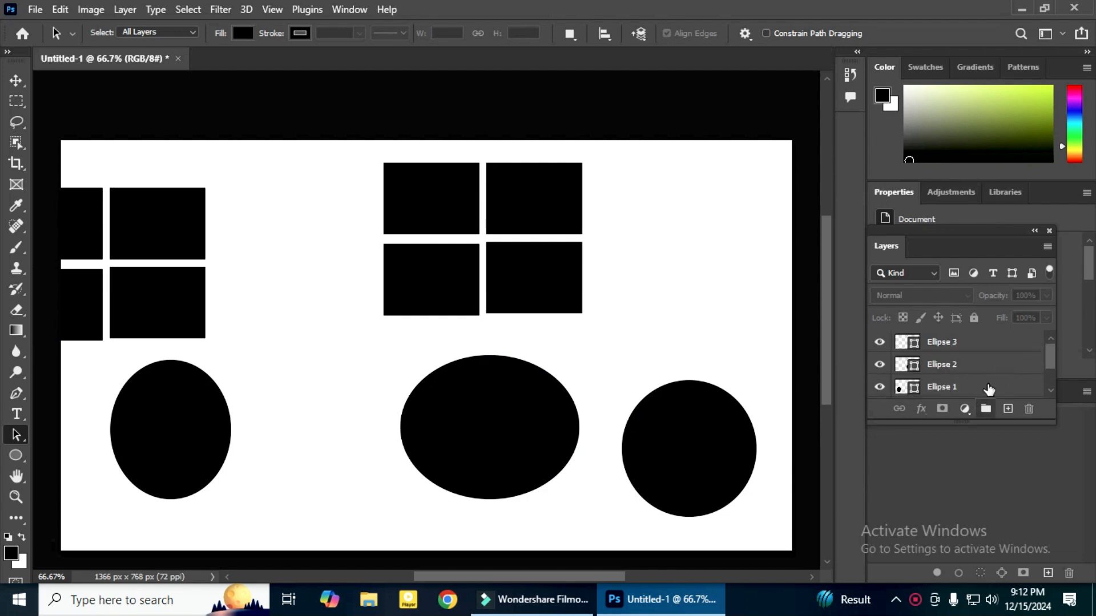
pyautogui.click(1001, 371)
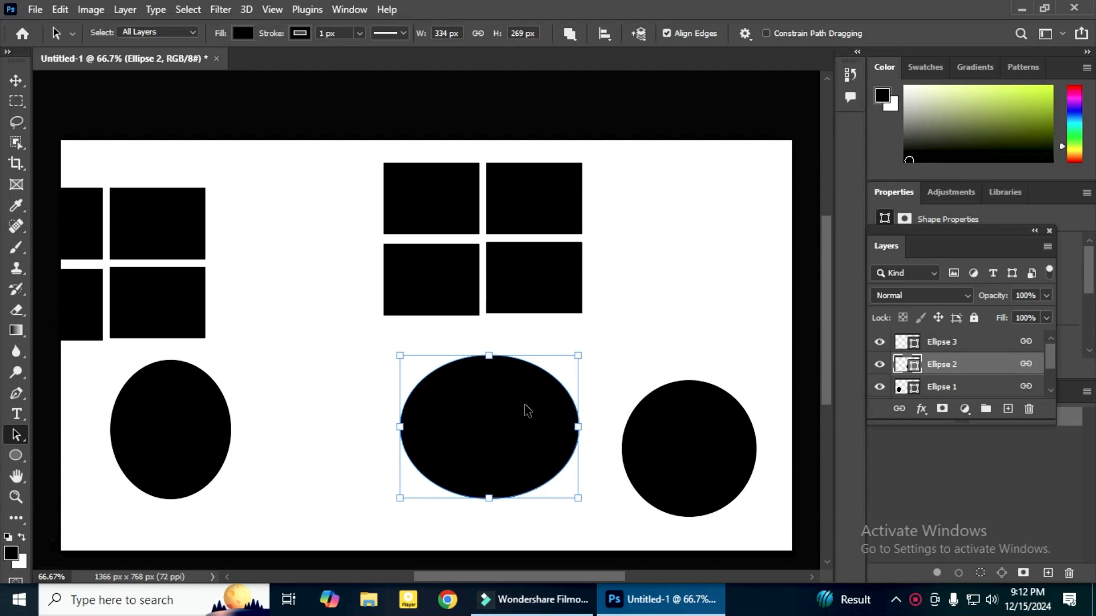
pyautogui.moveTo(497, 423)
pyautogui.mouseDown()
pyautogui.moveTo(438, 435)
pyautogui.moveTo(477, 421)
pyautogui.mouseUp()
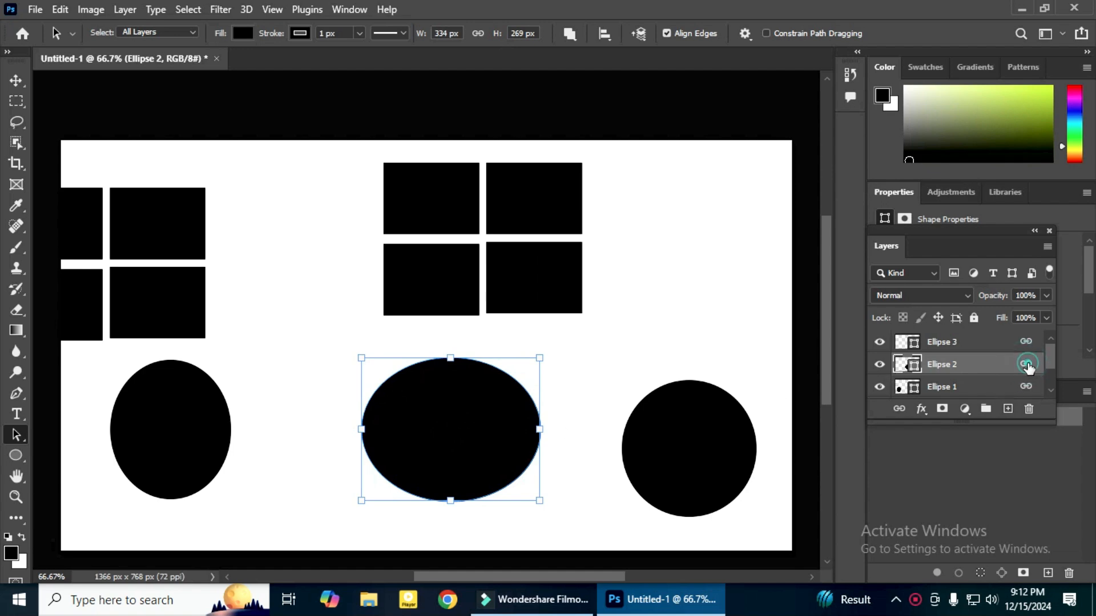
pyautogui.click(899, 408)
# Move the linked grids and outer ellipses up and right with the Move tool, and raise the unlinked middle ellipse separately
pyautogui.click(683, 348)
pyautogui.click(553, 247)
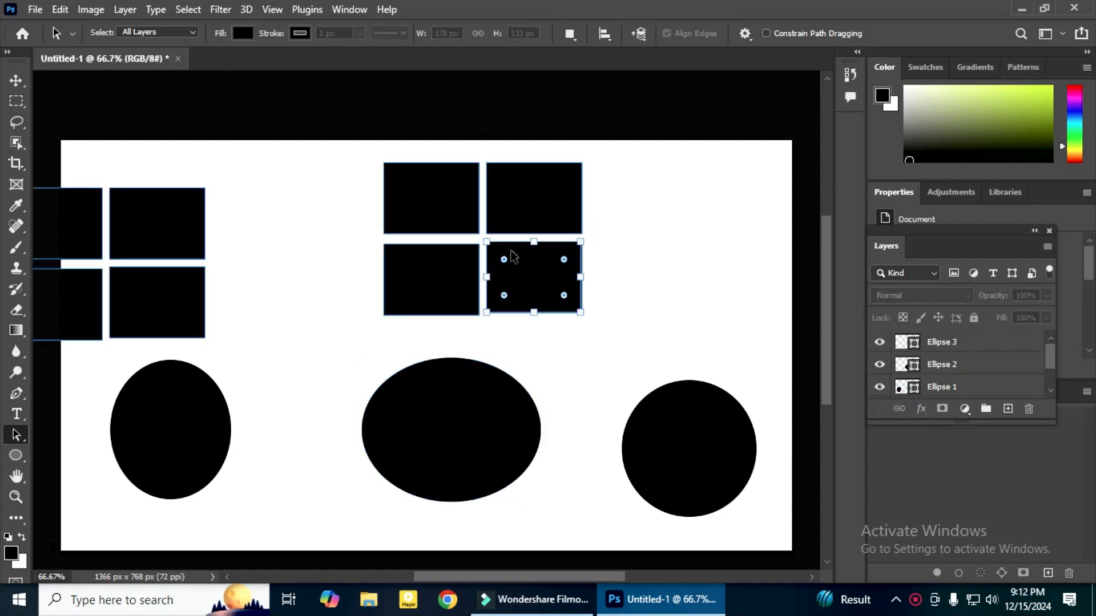
pyautogui.click(363, 287)
pyautogui.click(16, 80)
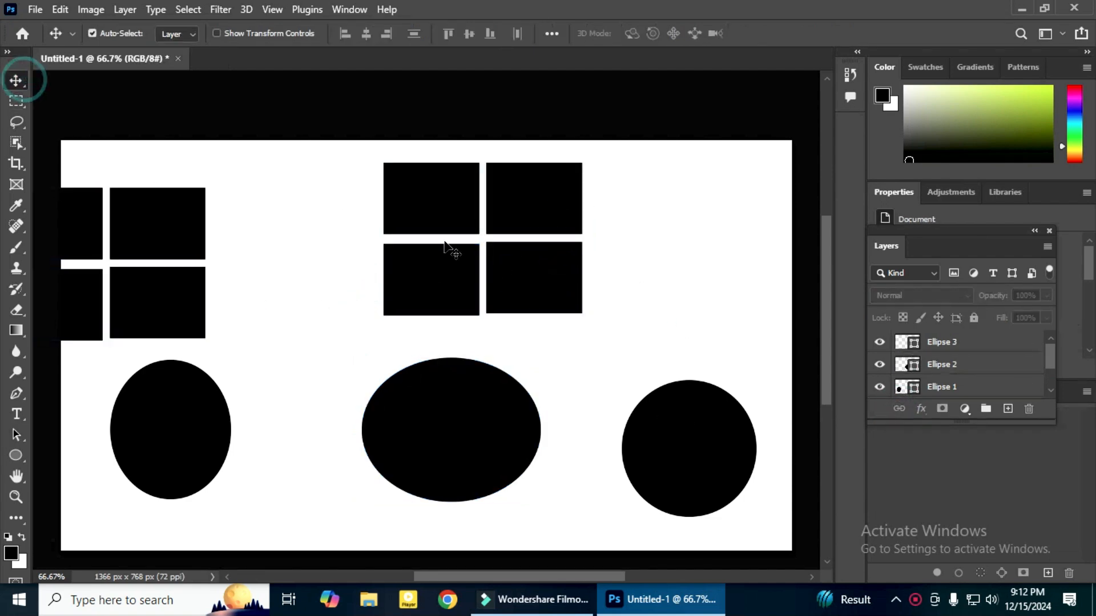
pyautogui.moveTo(504, 266); pyautogui.dragTo(539, 166)
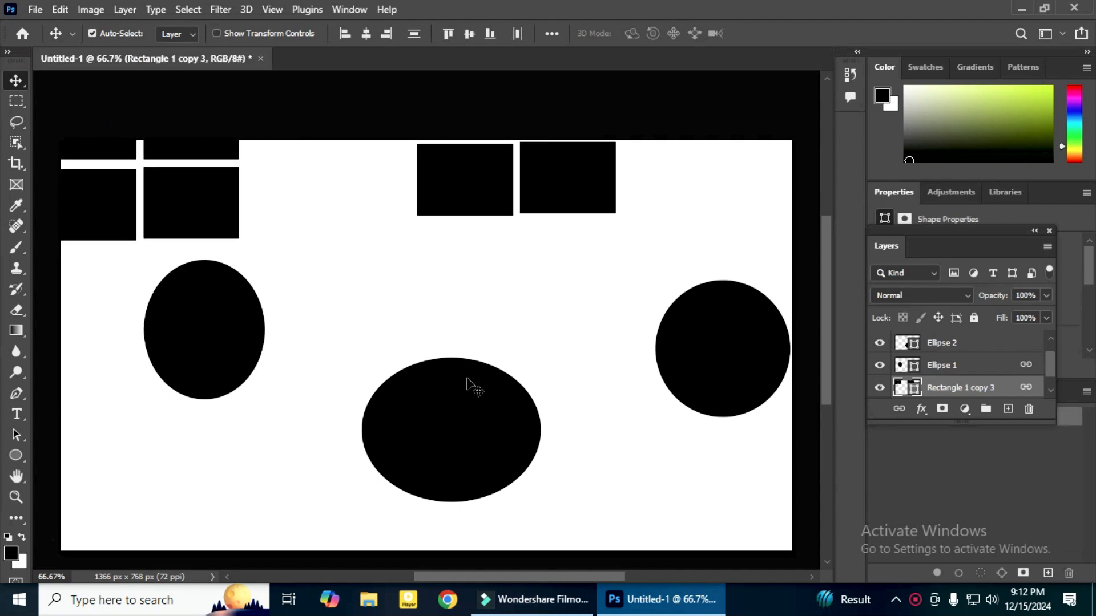
pyautogui.moveTo(460, 412); pyautogui.dragTo(458, 353)
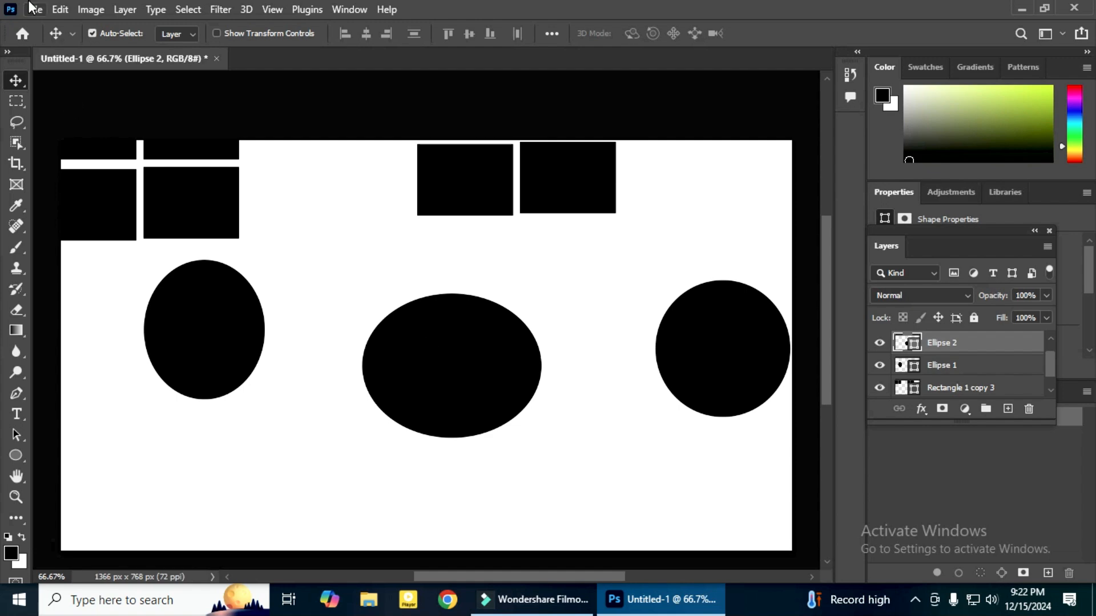
# Create a new 1366 × 768 px document at 72 ppi in RGB Color with a white background
pyautogui.click(35, 10)
pyautogui.click(45, 26)
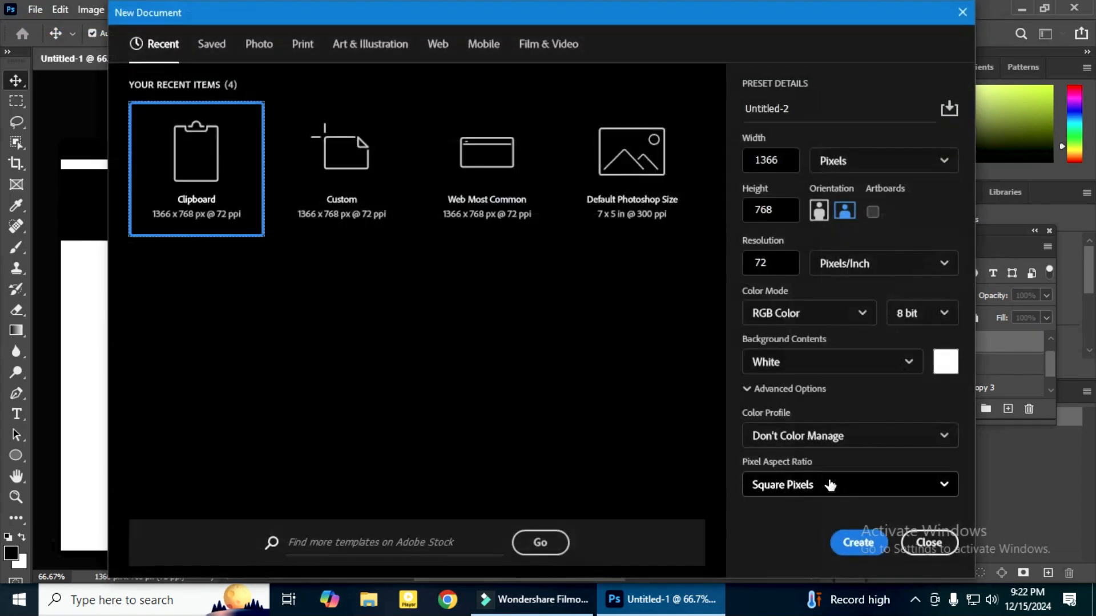
pyautogui.click(853, 541)
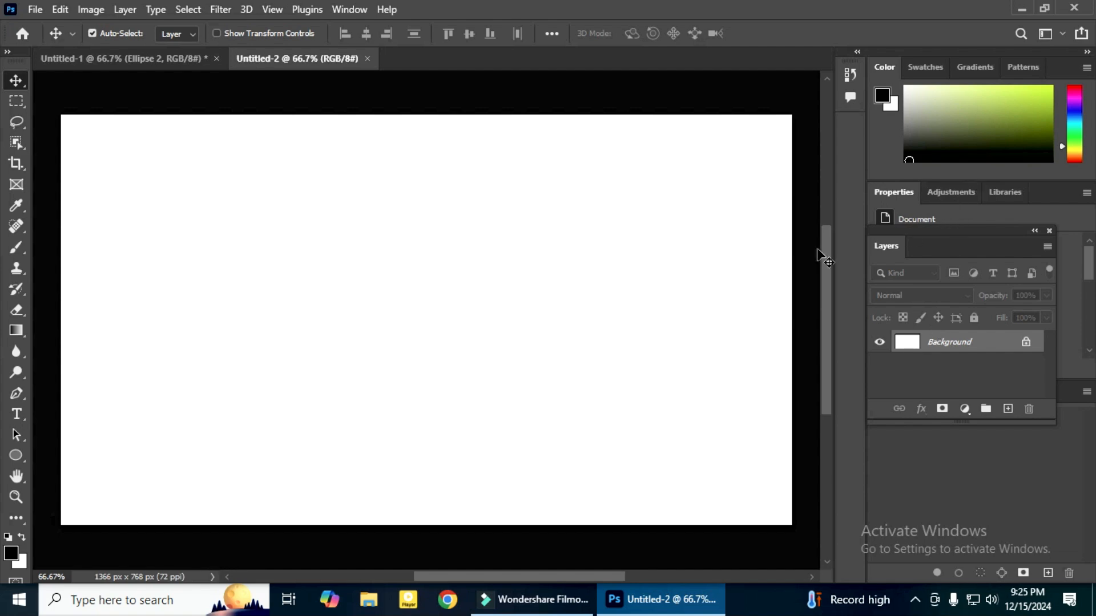
# Create four empty layer groups above the background and nest the topmost one inside another new group
pyautogui.click(985, 409)
pyautogui.click(985, 410)
pyautogui.click(985, 410)
pyautogui.click(985, 410)
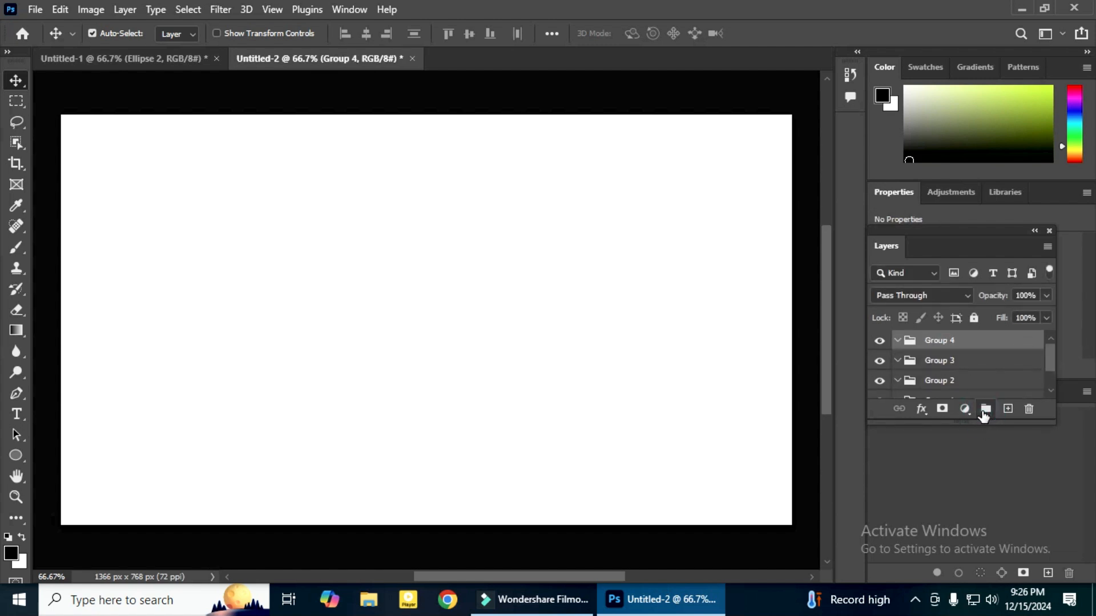
pyautogui.hotkey('ctrl', 'g')
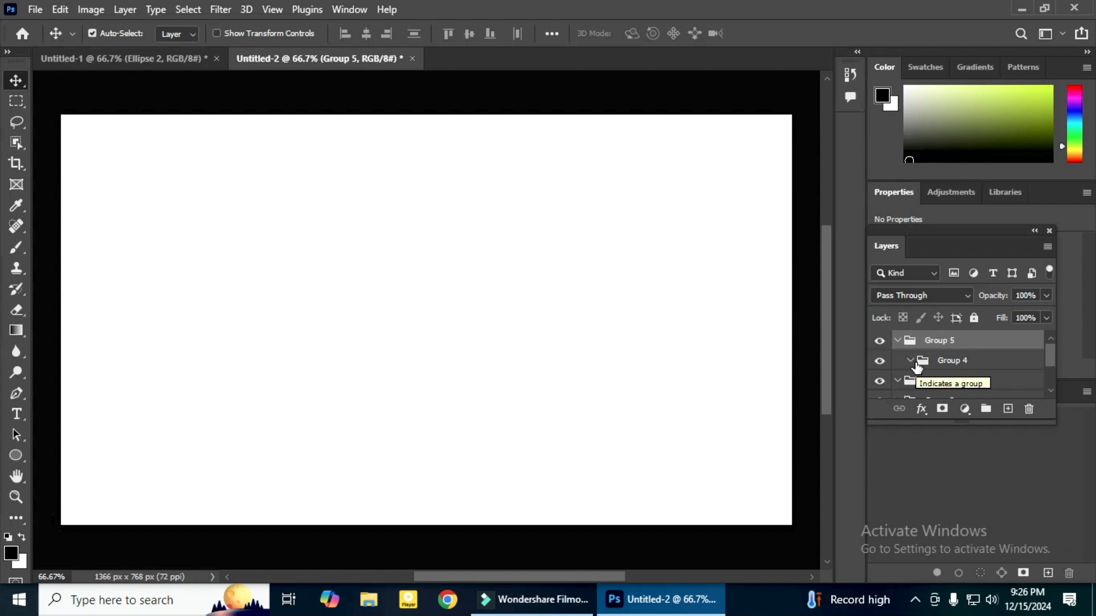
# Undo the nested grouping and remove Group 4 and Group 3 from the layer stack
pyautogui.hotkey('ctrl', 'z')
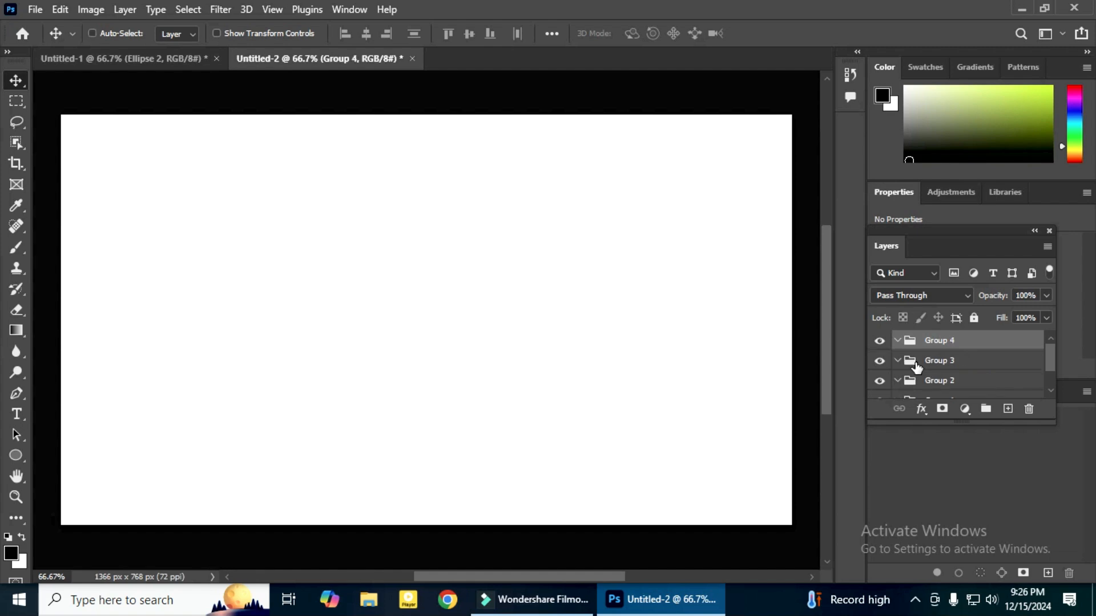
pyautogui.hotkey('ctrl', 'z')
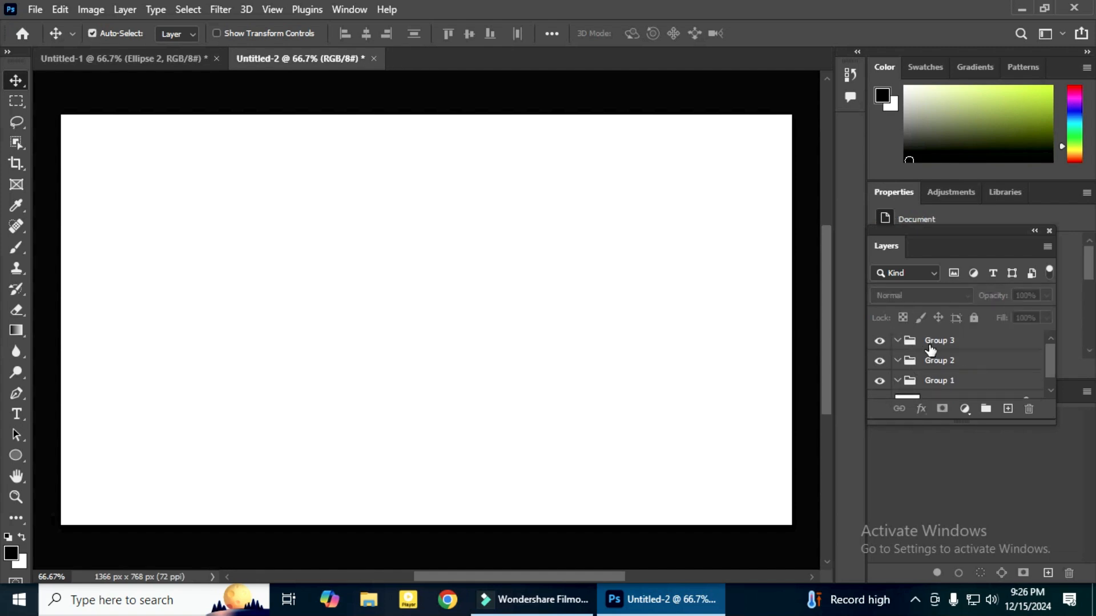
pyautogui.click(933, 342)
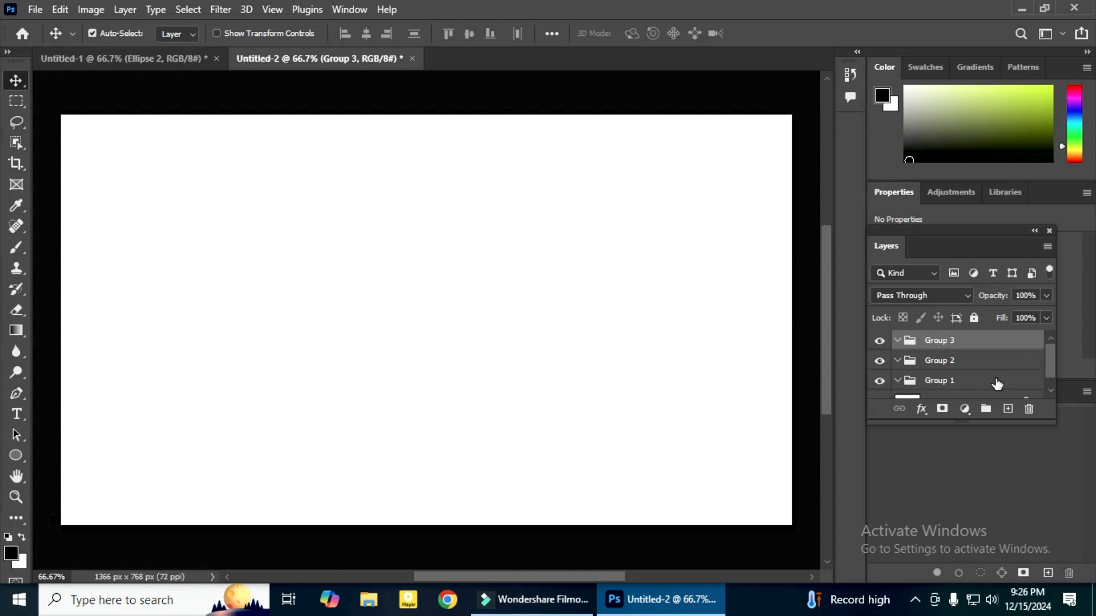
pyautogui.press('Delete')
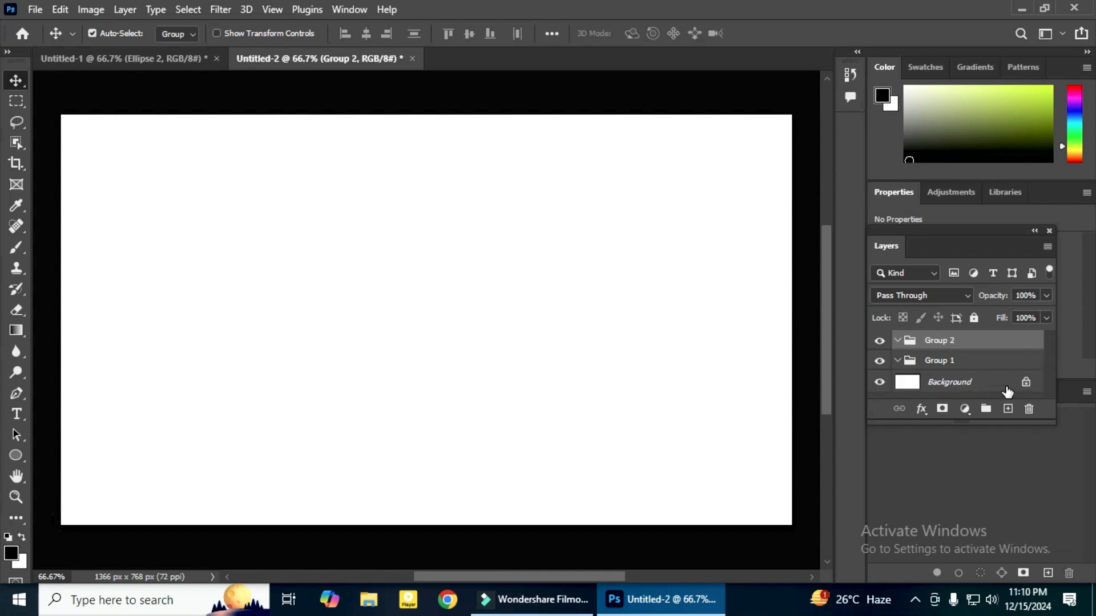
# Ungroup the empty Group 2 and delete Group 1, leaving only the background layer
pyautogui.rightClick(983, 343)
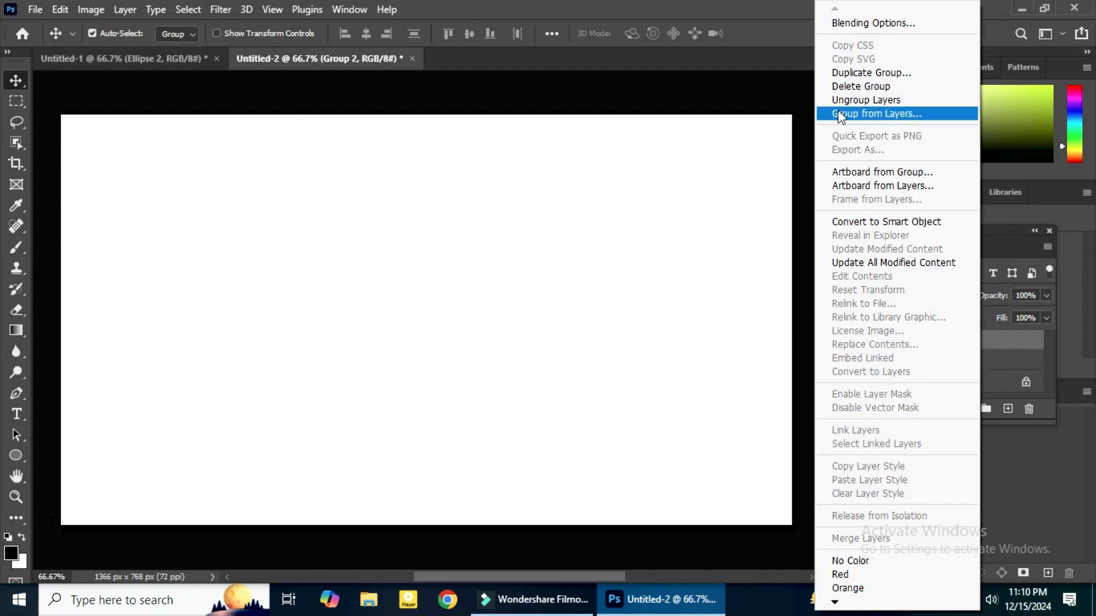
pyautogui.click(852, 101)
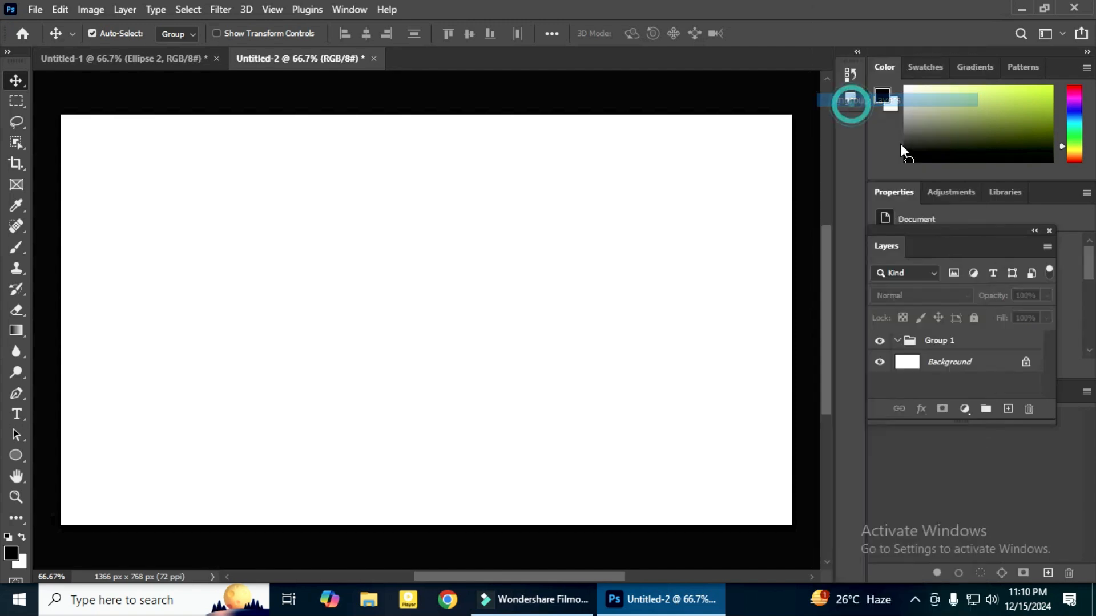
pyautogui.click(951, 340)
pyautogui.click(1019, 413)
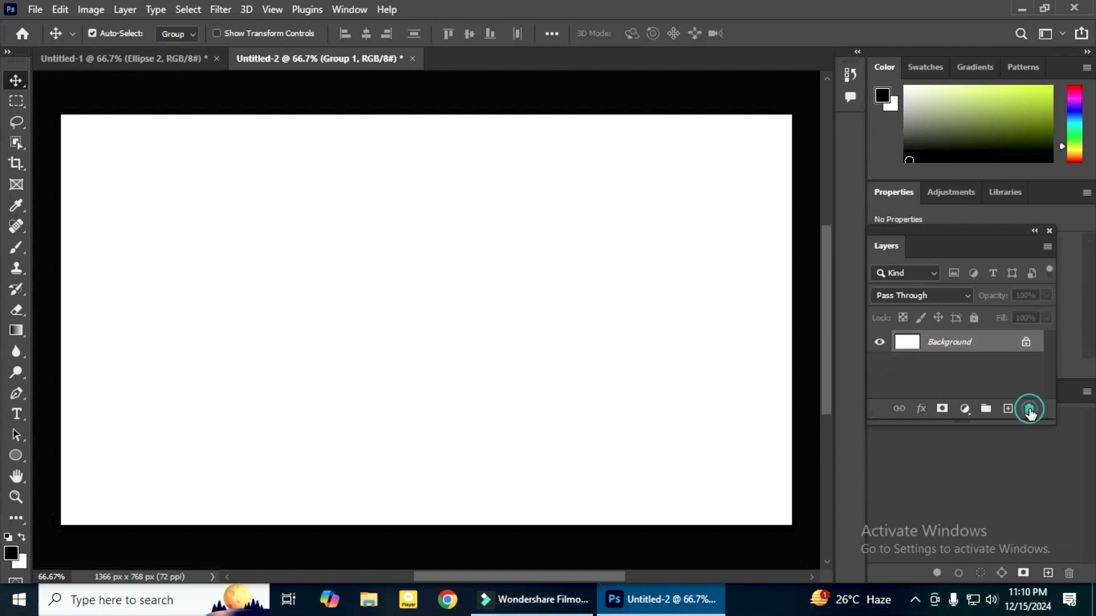
# Draw a rectangle about 253 × 183 px near the canvas's upper-left corner and place two copies below it in a column
pyautogui.rightClick(26, 456)
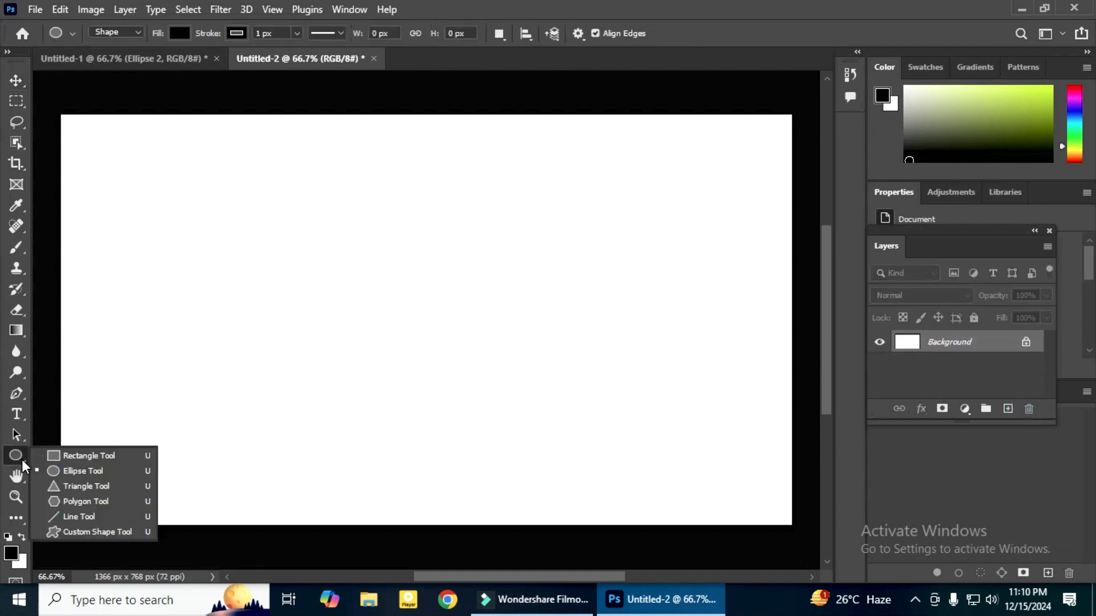
pyautogui.click(86, 458)
pyautogui.moveTo(99, 148); pyautogui.dragTo(234, 246)
pyautogui.click(12, 85)
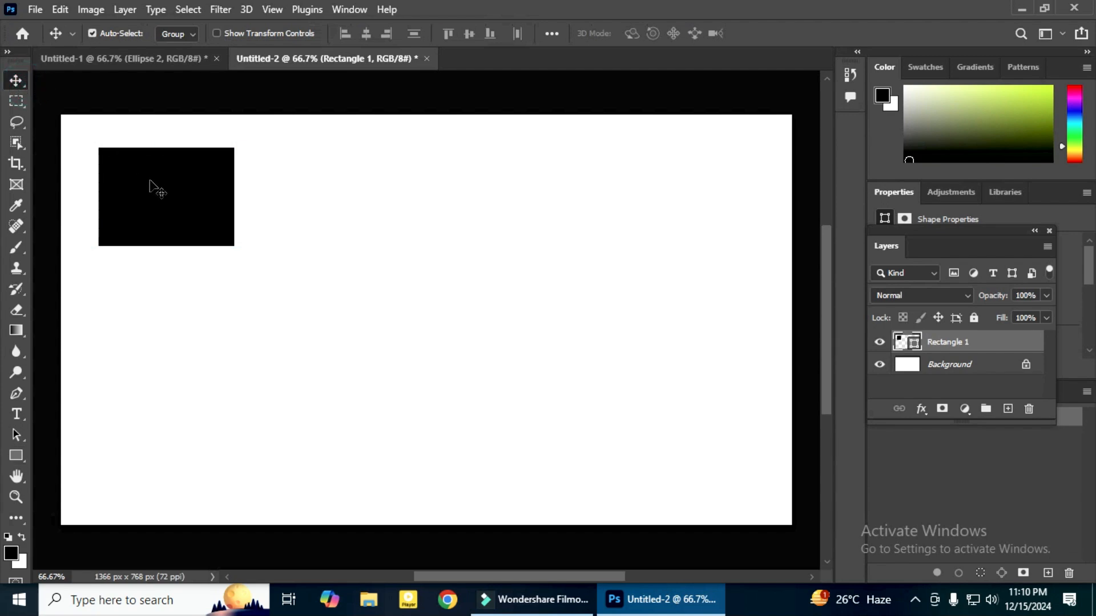
pyautogui.moveTo(165, 184); pyautogui.dragTo(148, 436)
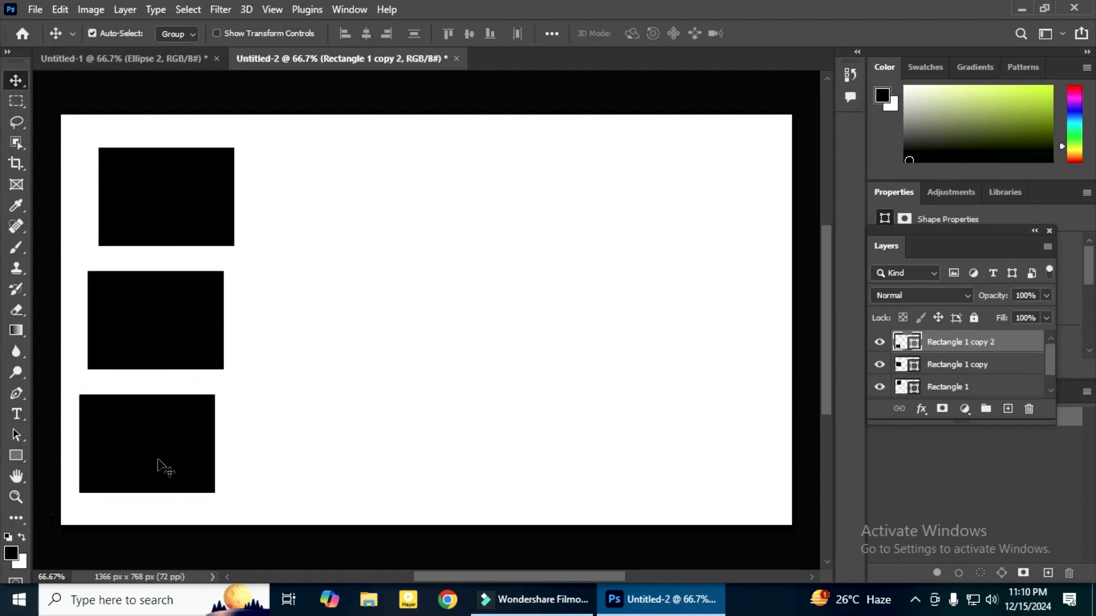
# Draw an ellipse about 241 × 183 px right of the canvas centre and place two copies below it in a column
pyautogui.click(16, 455)
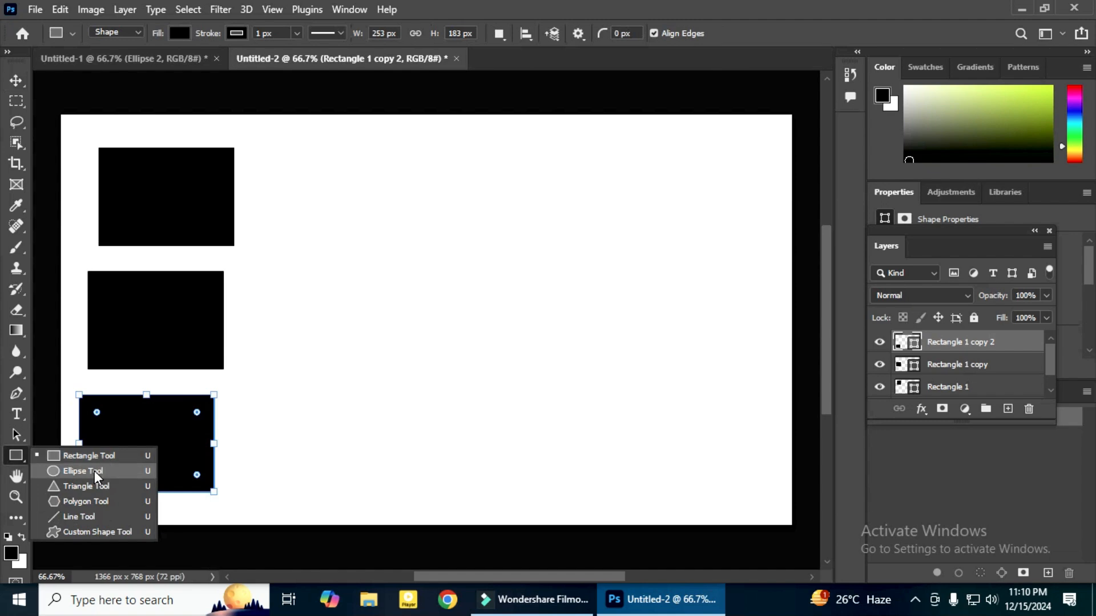
pyautogui.click(108, 471)
pyautogui.moveTo(458, 143); pyautogui.dragTo(586, 241)
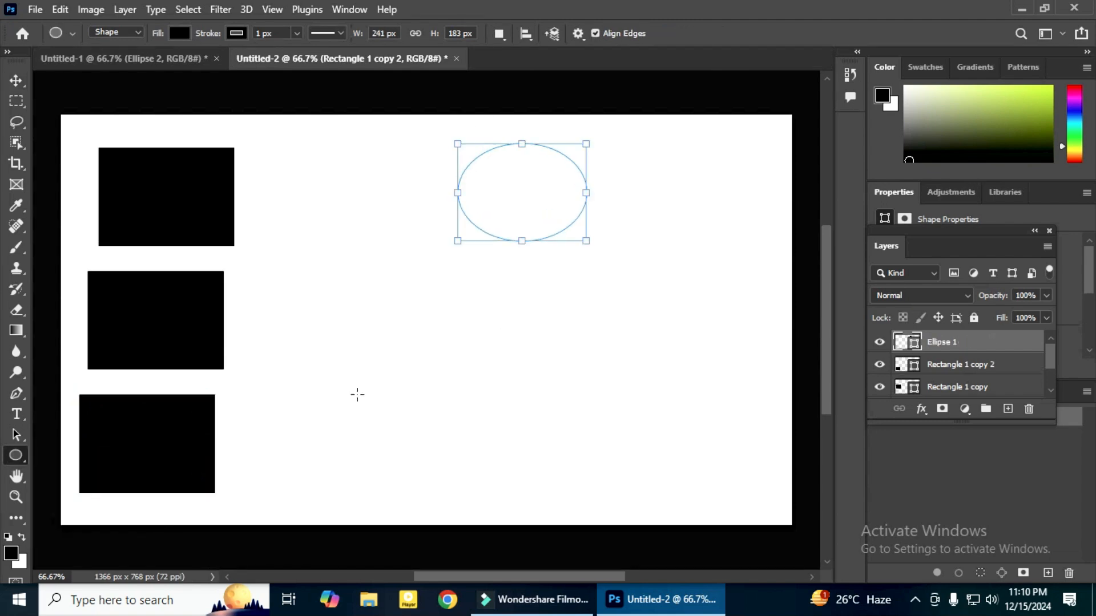
pyautogui.click(16, 80)
pyautogui.moveTo(556, 197); pyautogui.dragTo(519, 438)
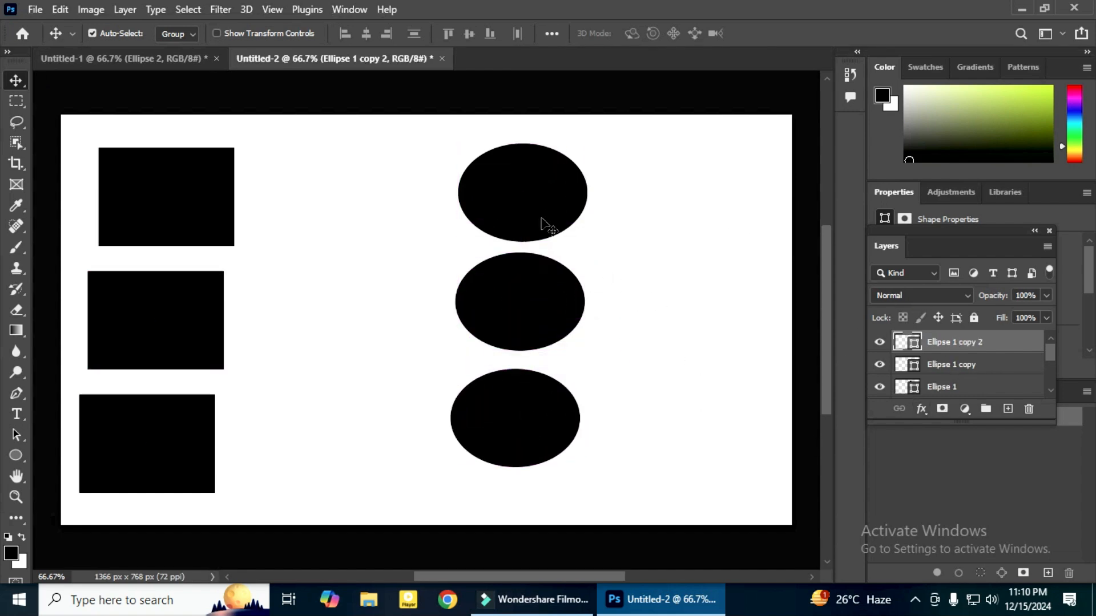
# Put the three ellipses into a layer group and name it "ellips"
pyautogui.moveTo(425, 148); pyautogui.dragTo(611, 503)
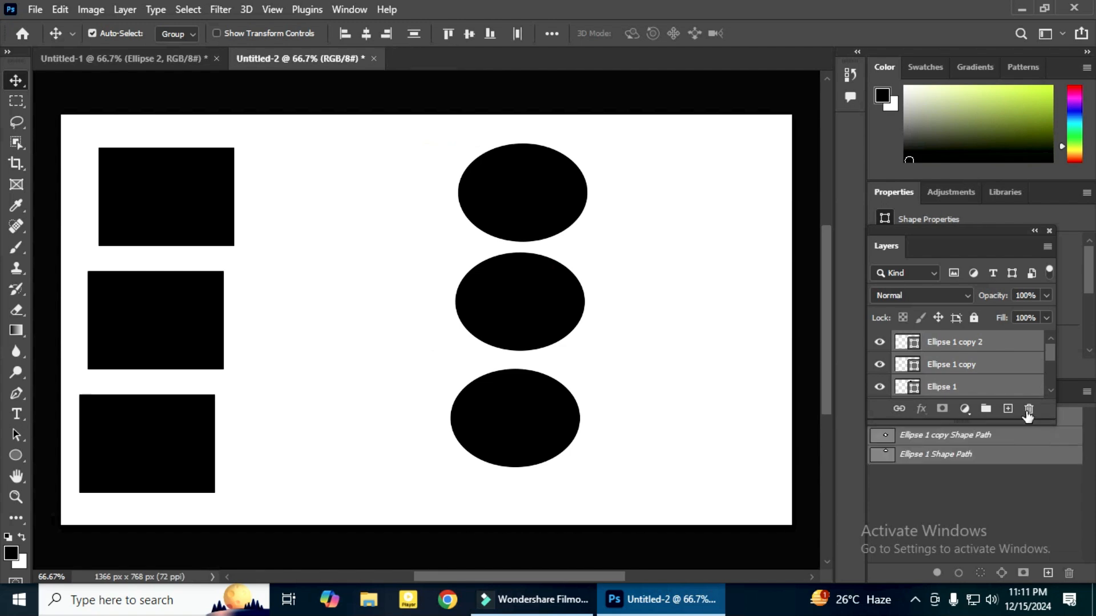
pyautogui.click(985, 408)
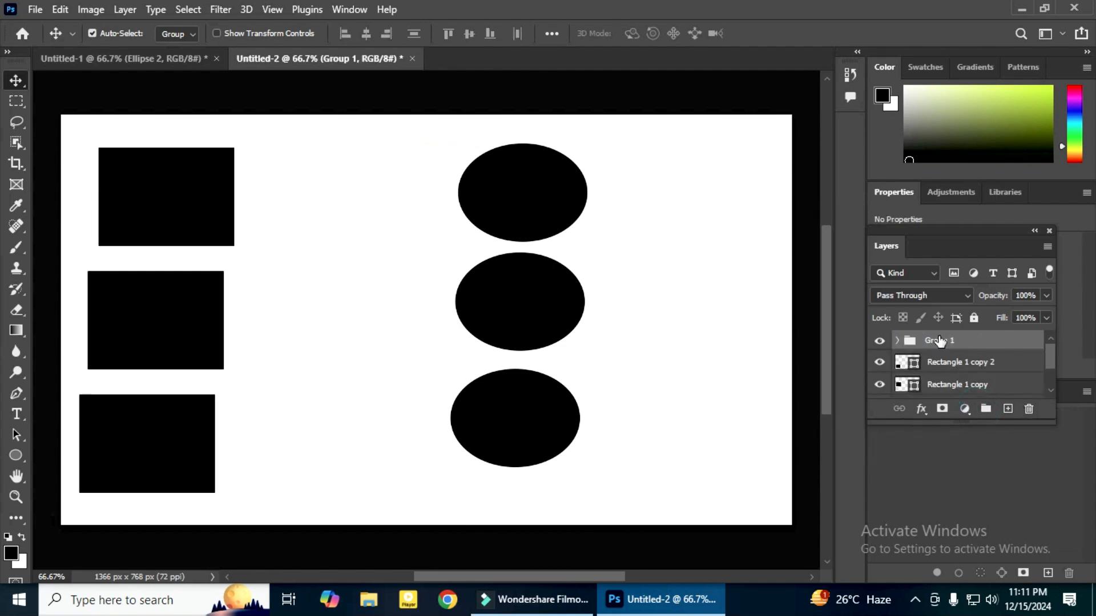
pyautogui.doubleClick(939, 340)
pyautogui.write('ellips')
pyautogui.press('Return')
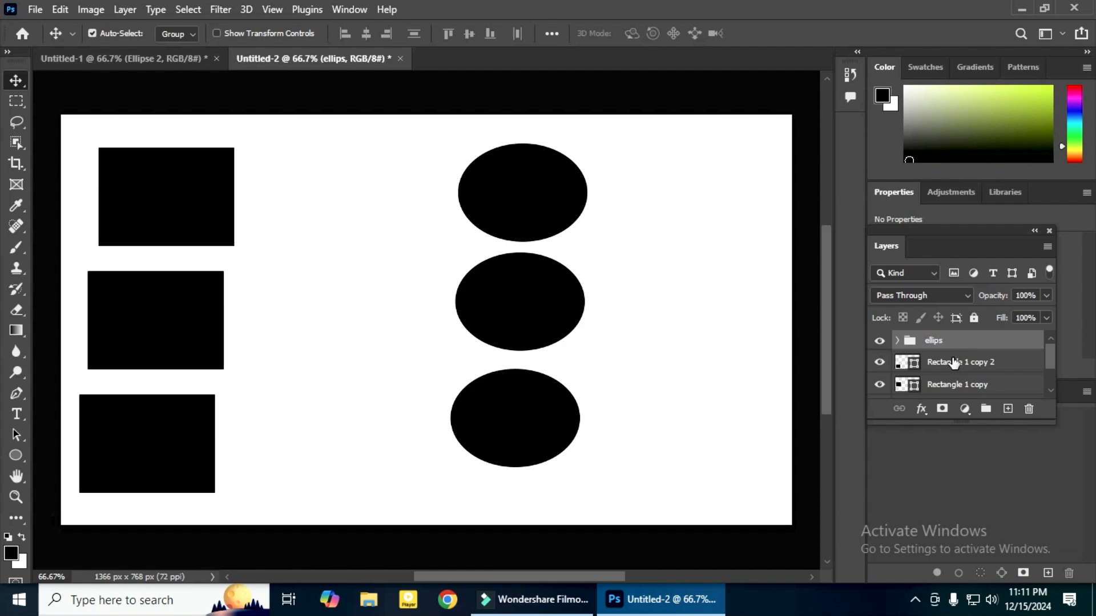
# Put the three rectangles into a layer group and name it "Rectangle"
pyautogui.moveTo(75, 149); pyautogui.dragTo(231, 482)
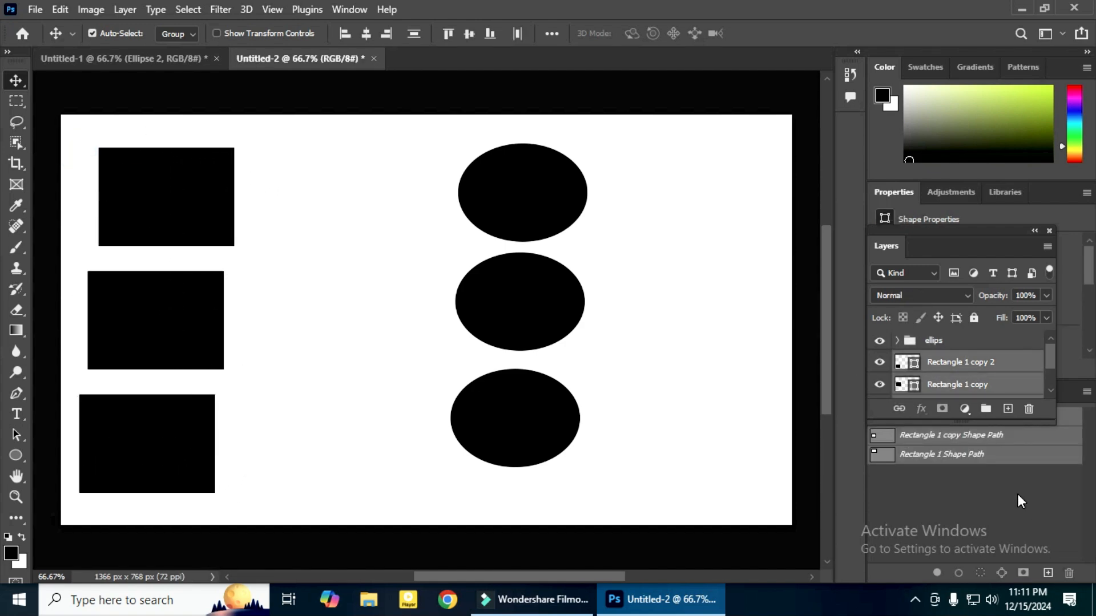
pyautogui.click(986, 408)
pyautogui.press('e')
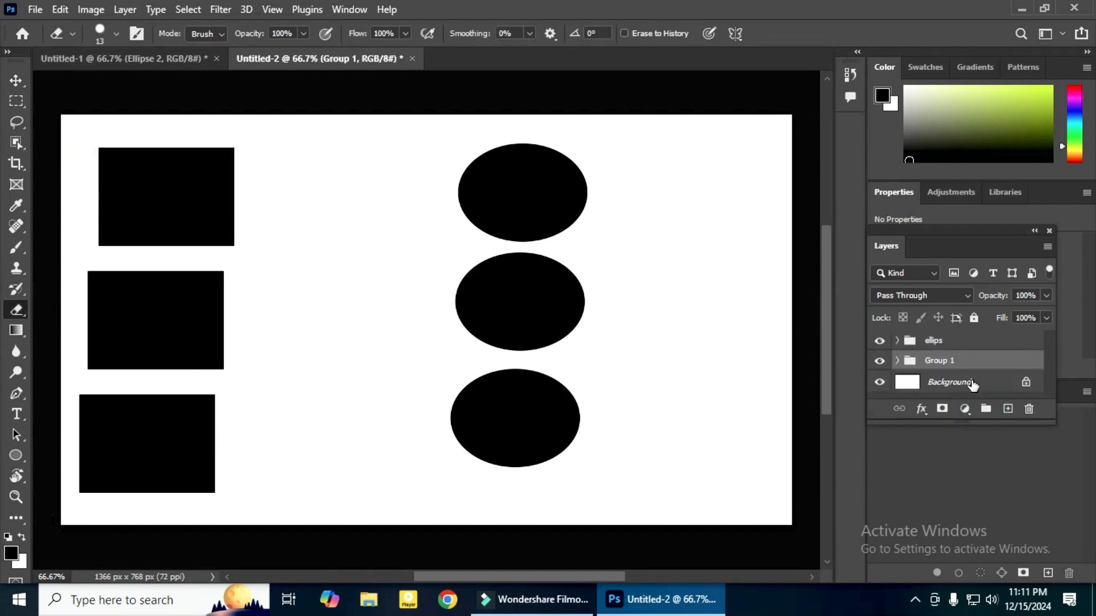
pyautogui.doubleClick(940, 362)
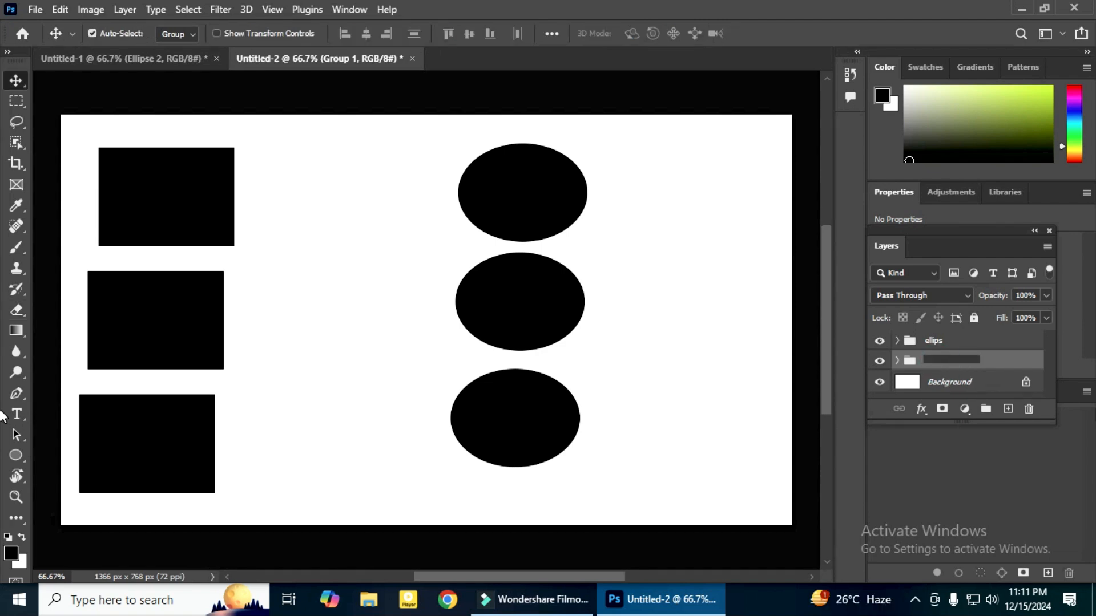
pyautogui.write('Rectangle')
pyautogui.click(985, 361)
# Select the ellips group and move all its ellipses together slightly right and down with the Move tool
pyautogui.click(974, 344)
pyautogui.click(973, 363)
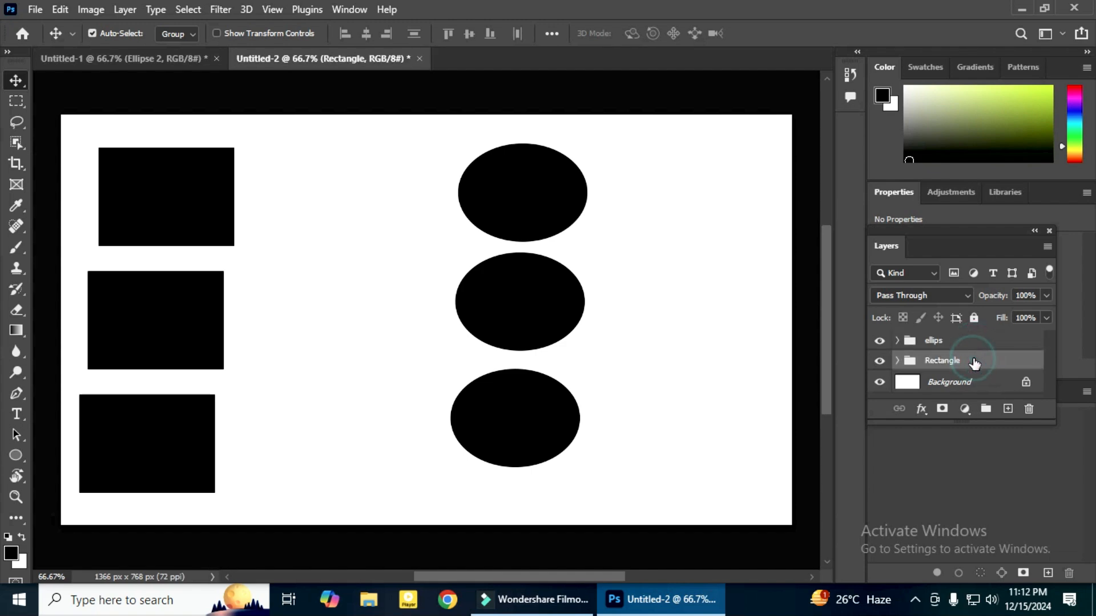
pyautogui.click(963, 341)
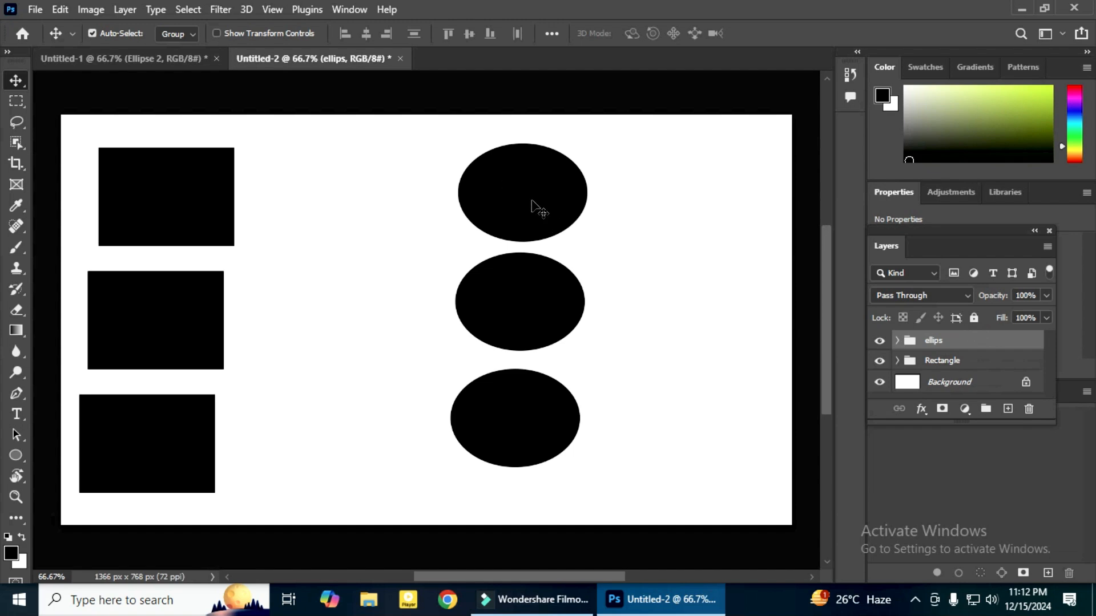
pyautogui.moveTo(533, 208); pyautogui.dragTo(556, 204)
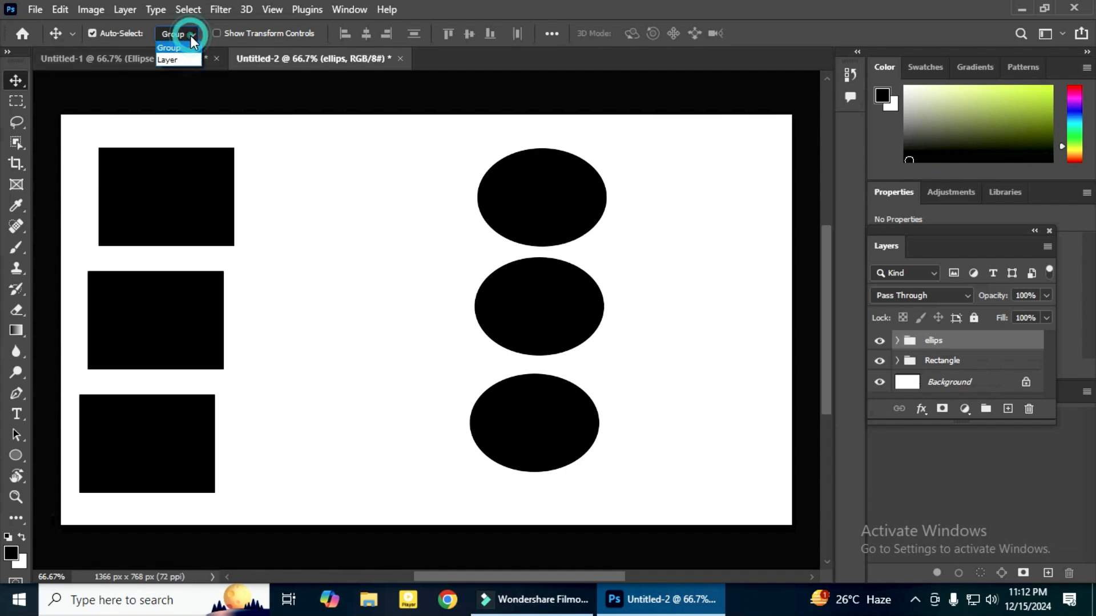
# Set the Move tool's Auto-Select to Layer and move the top ellipse right and the middle ellipse up and left individually
pyautogui.click(177, 60)
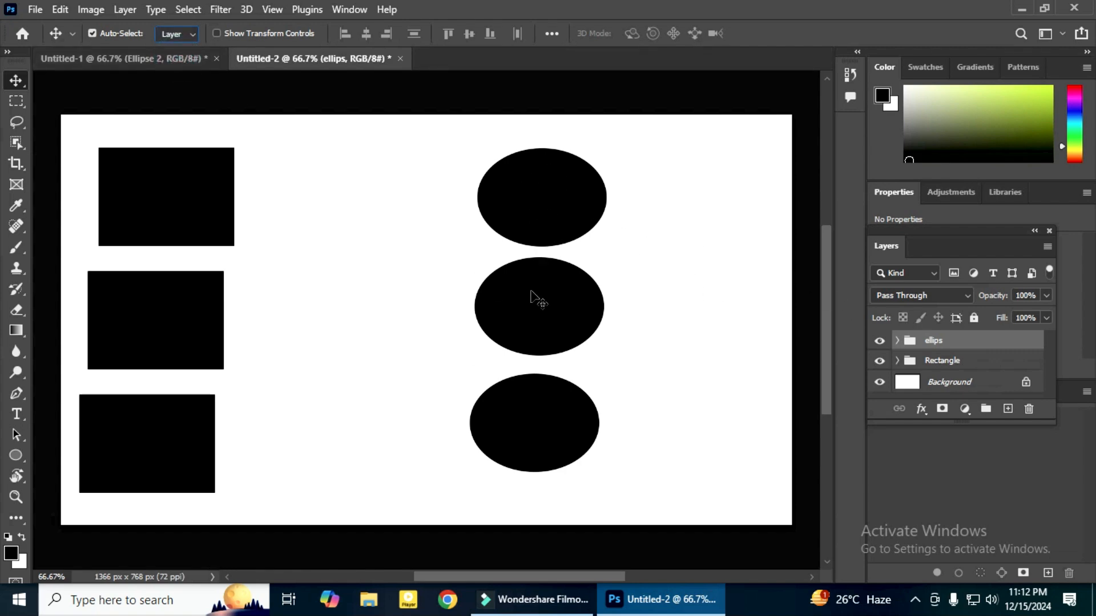
pyautogui.moveTo(552, 208); pyautogui.dragTo(652, 201)
pyautogui.moveTo(521, 314); pyautogui.dragTo(474, 247)
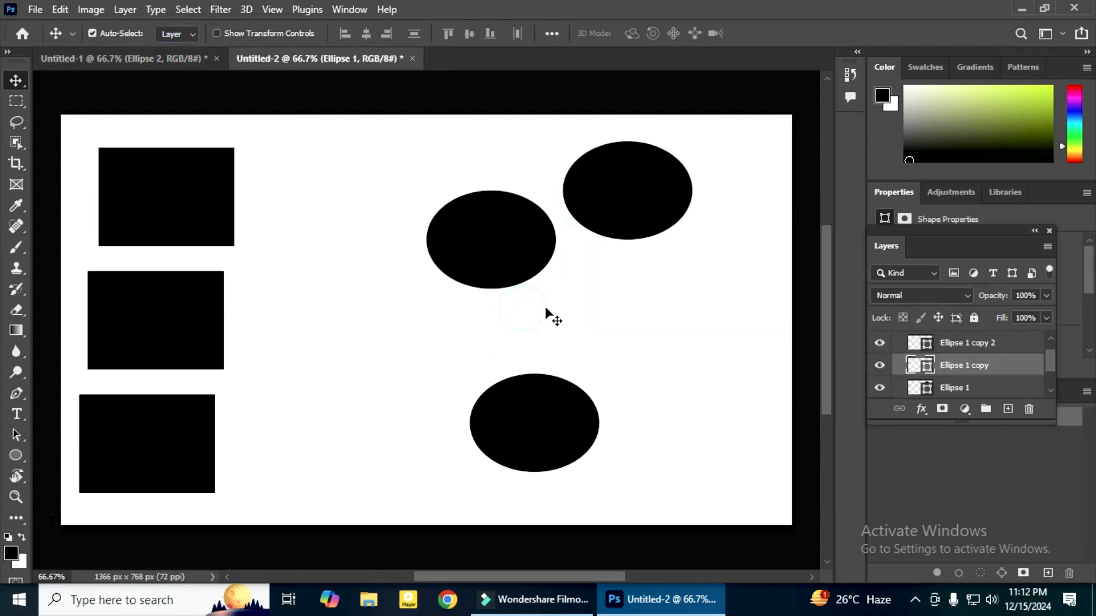
# Move the bottom ellipse individually to the right and slightly up
pyautogui.moveTo(543, 434); pyautogui.dragTo(596, 408)
pyautogui.scroll(1, 988, 351)
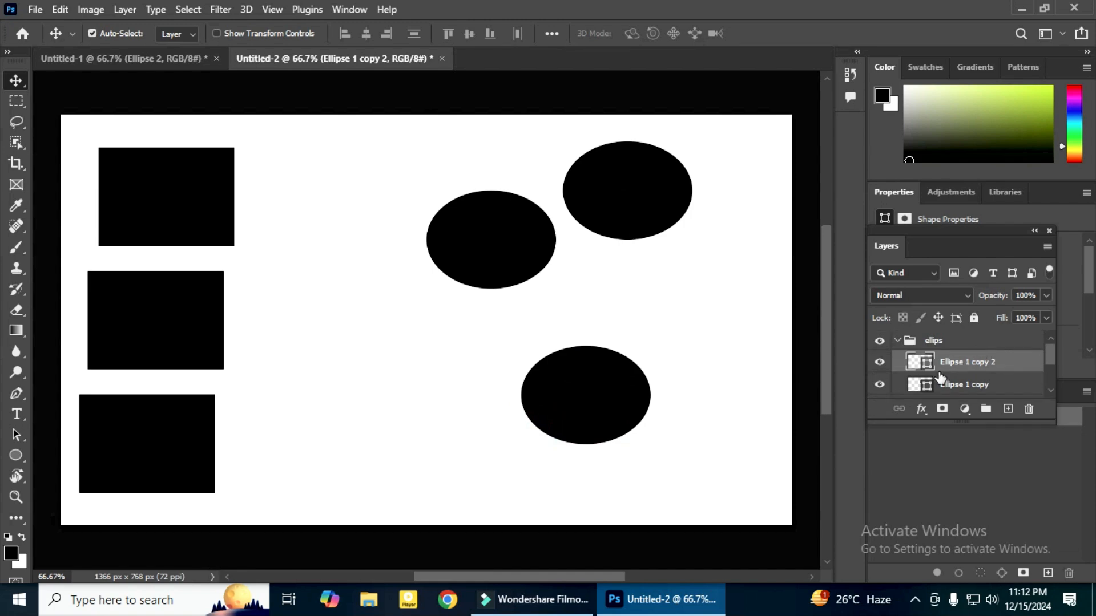
# Set the Move tool's Auto-Select to Group, then move the rectangles right and the ellipses left and slightly down as whole groups
pyautogui.click(188, 35)
pyautogui.click(199, 49)
pyautogui.moveTo(516, 247); pyautogui.dragTo(523, 269)
pyautogui.moveTo(198, 195); pyautogui.dragTo(274, 191)
pyautogui.moveTo(472, 254); pyautogui.dragTo(417, 255)
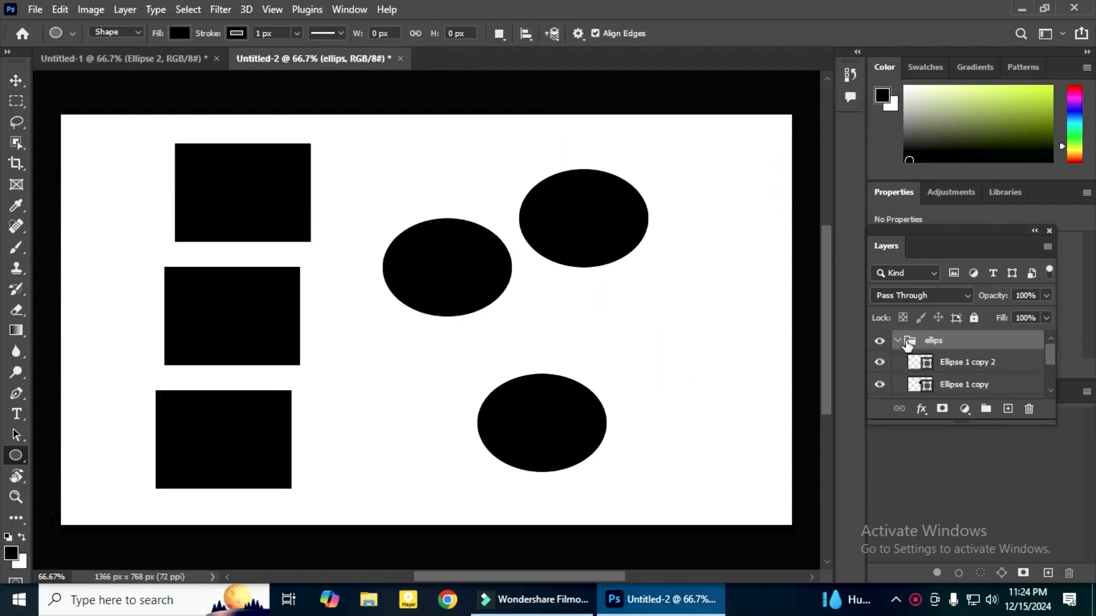
# Collapse the ellips group, nest the Rectangle group inside it, and expand ellips to show its contents
pyautogui.click(898, 340)
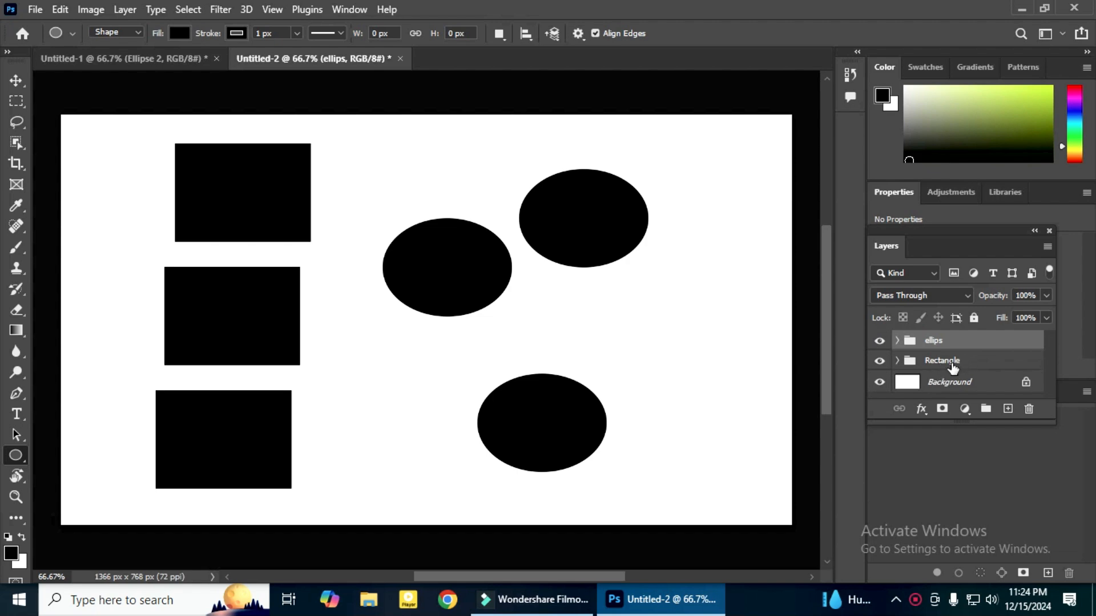
pyautogui.moveTo(952, 367); pyautogui.dragTo(936, 342)
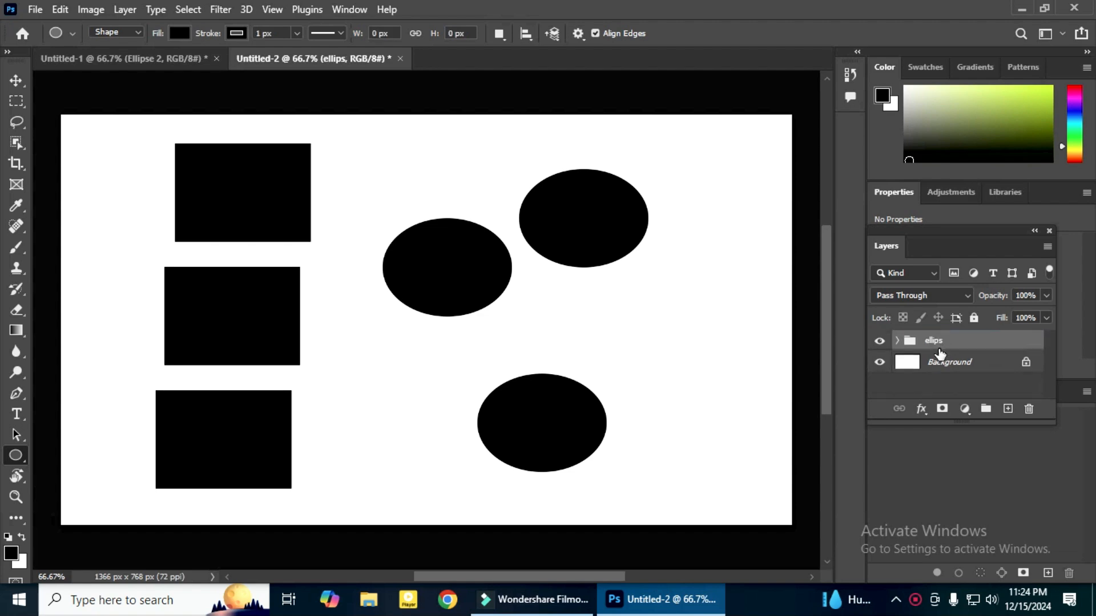
pyautogui.click(897, 341)
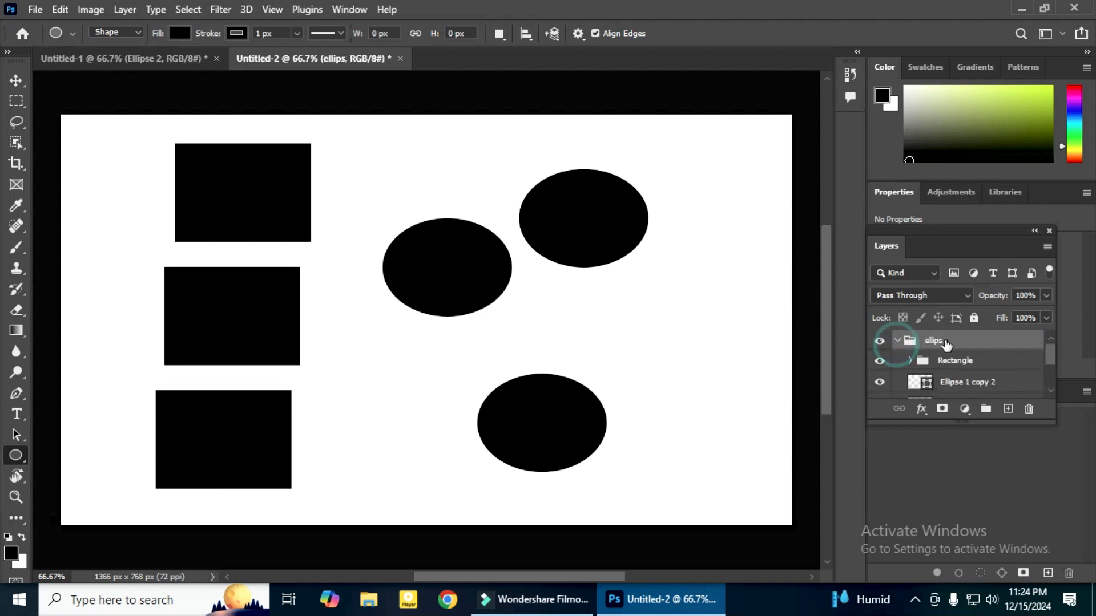